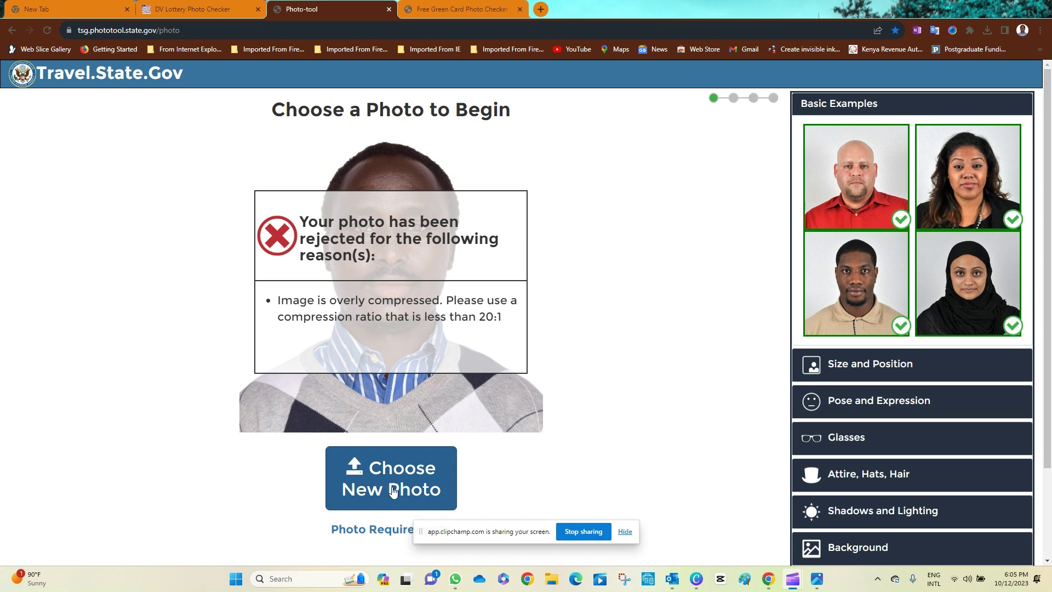
click(390, 474)
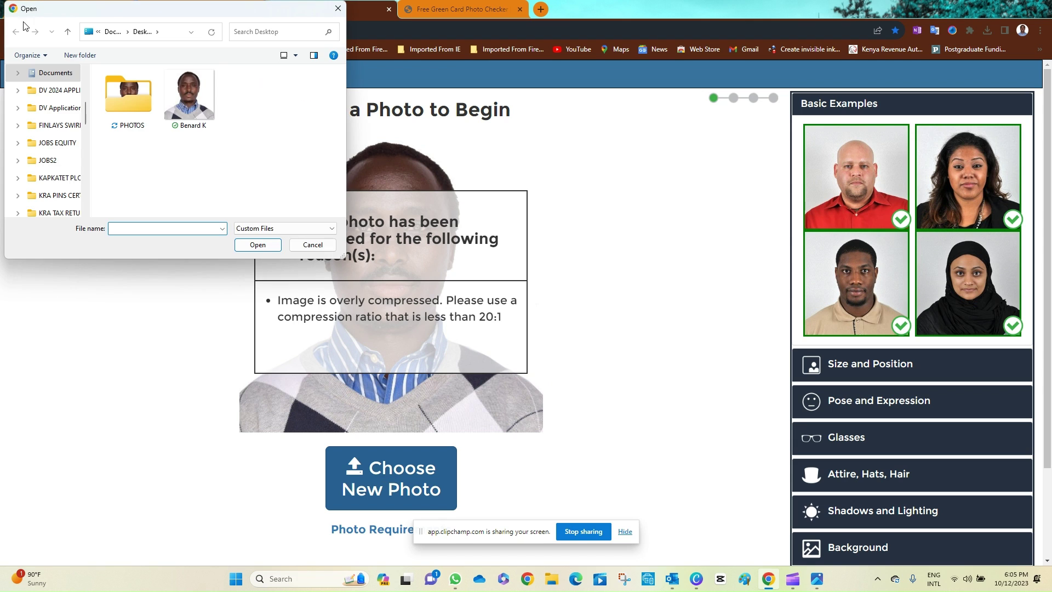
click(198, 89)
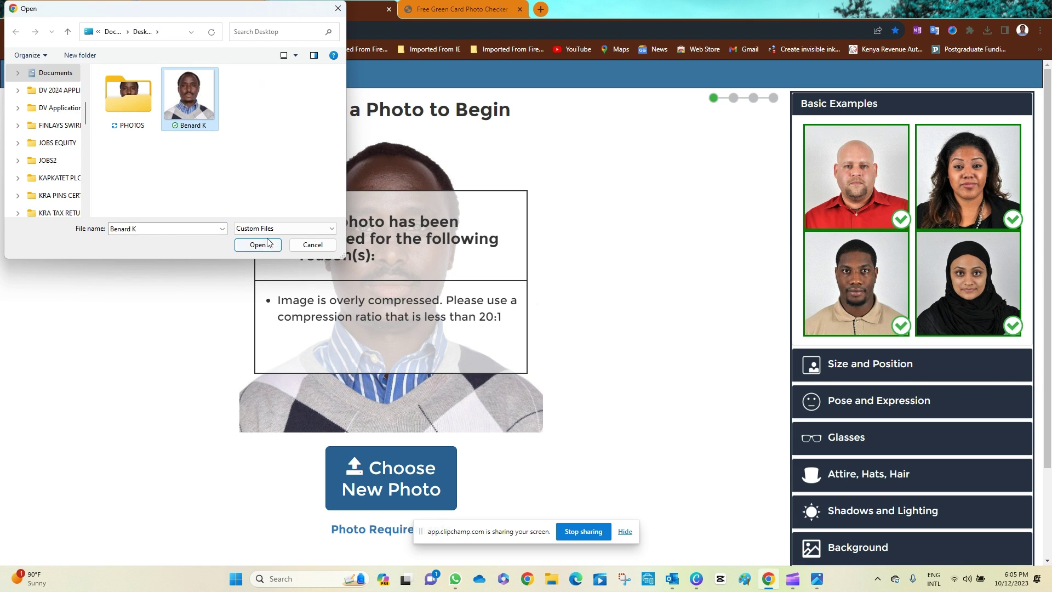
click(264, 245)
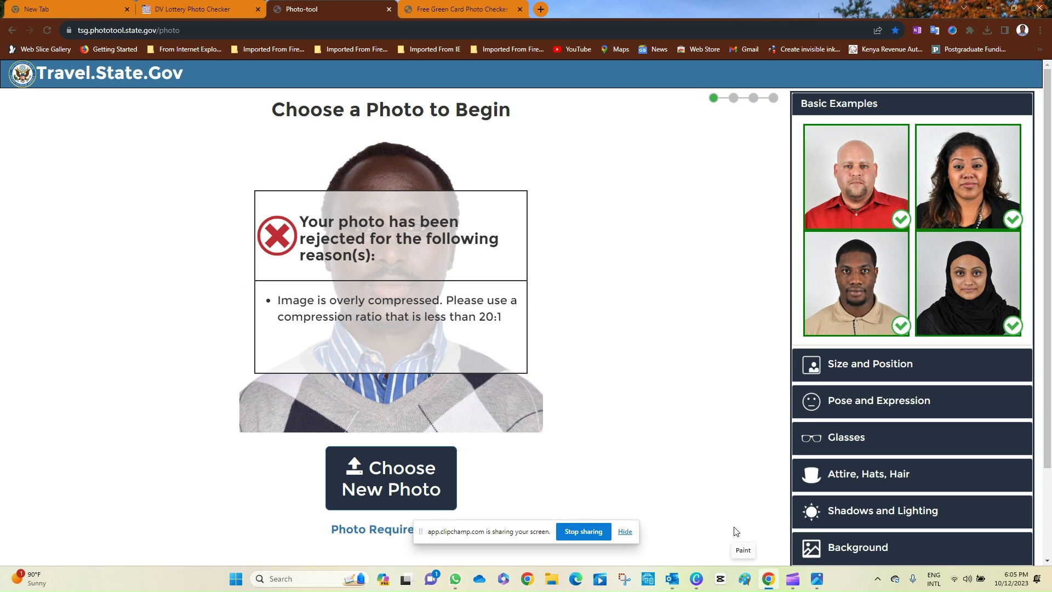
Open the 600 × 600px portrait photo from the Desktop in Microsoft Paint.
click(745, 580)
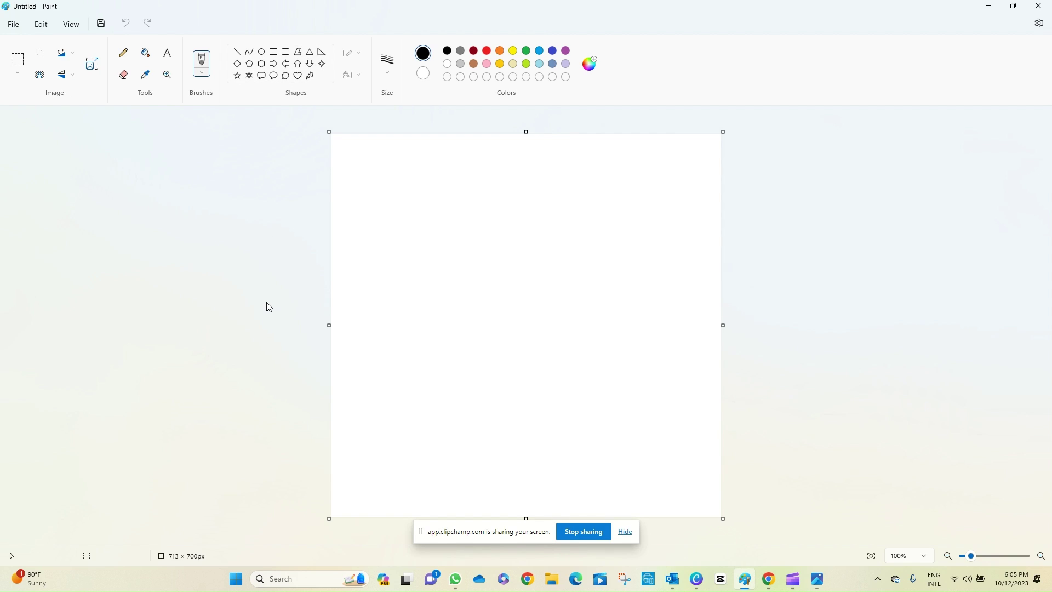
click(16, 26)
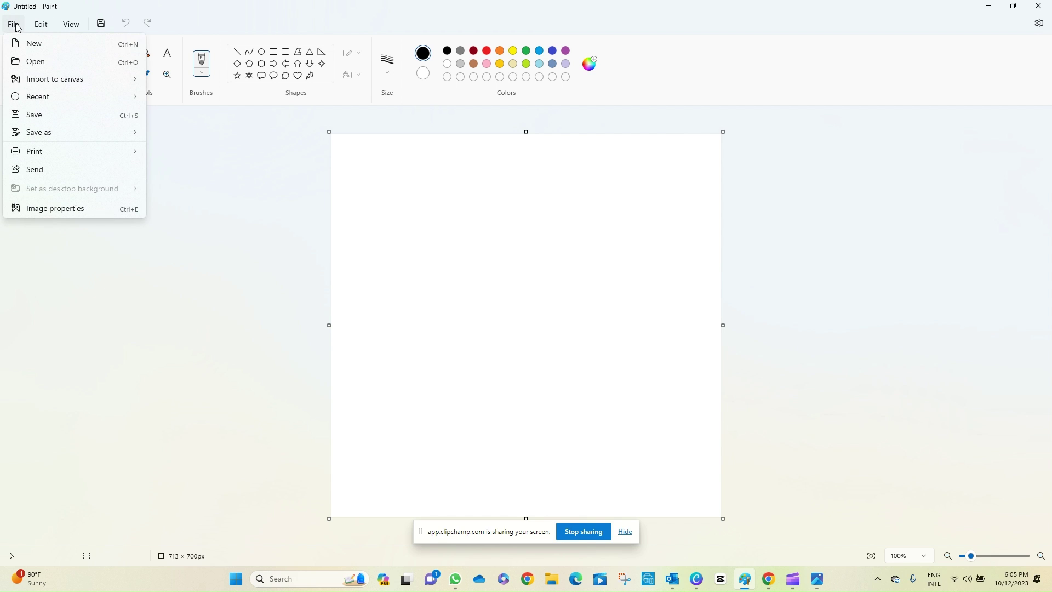
click(37, 64)
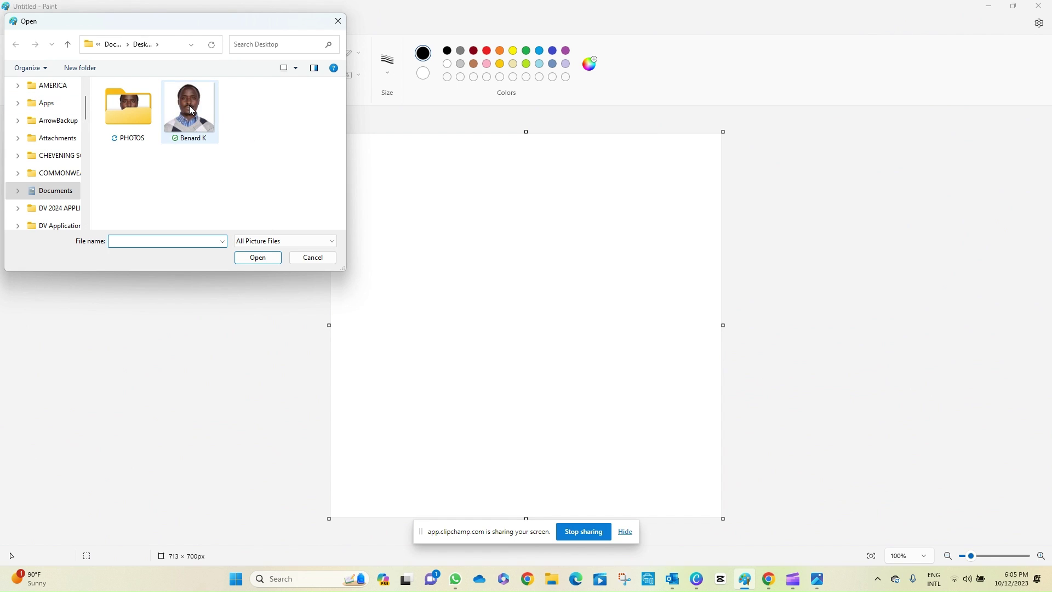
click(194, 108)
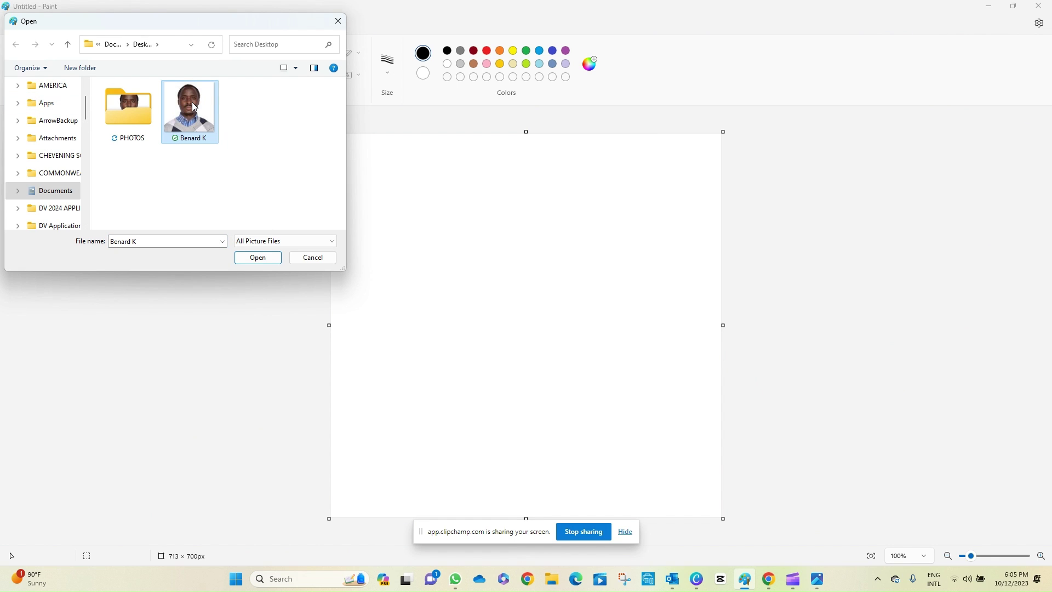
click(259, 258)
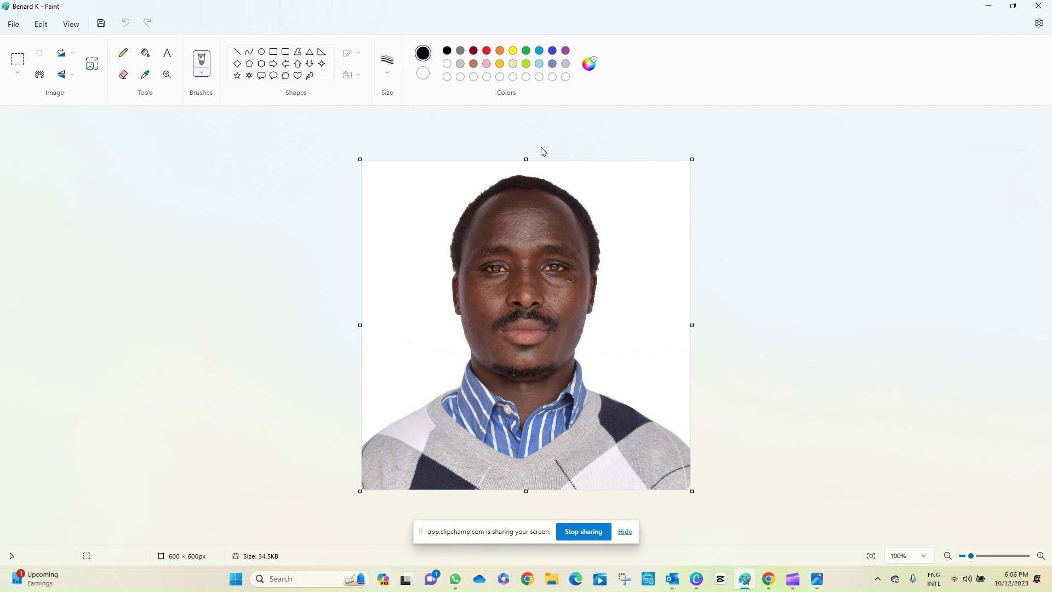
Stretch the Paint canvas upward to 600 × 712px, leaving white space above the head.
key(ctrl+a)
drag(526, 158, 532, 127)
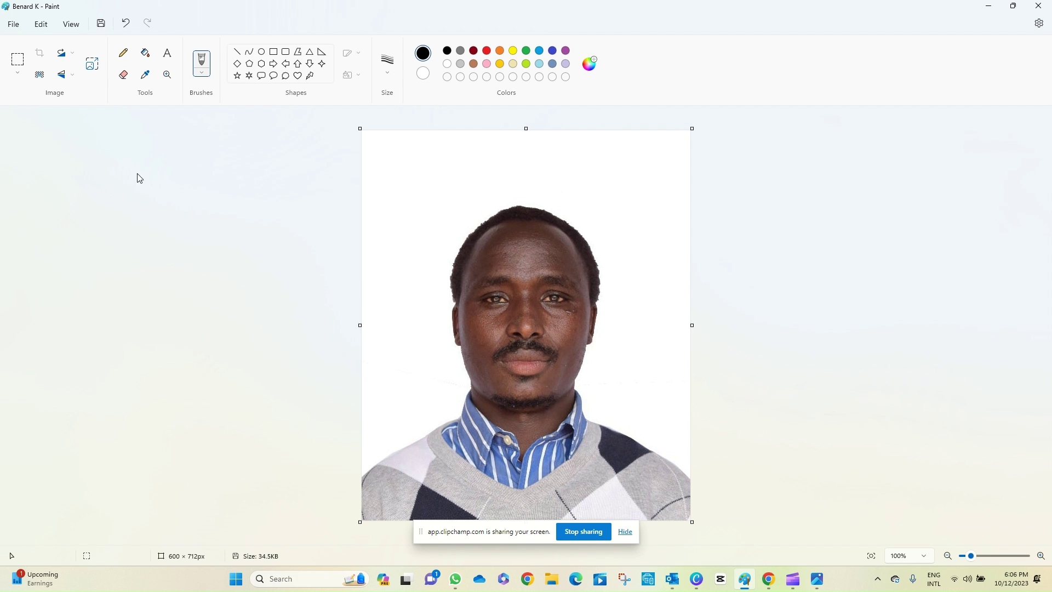
Save the stretched portrait as a new JPEG picture with 2 appended to its file name.
click(14, 25)
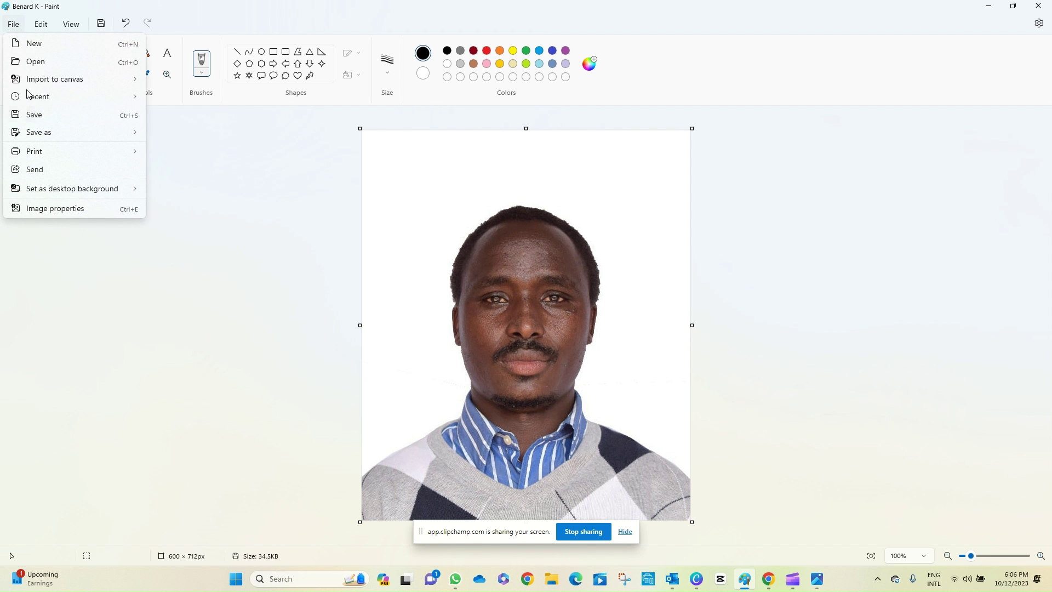
mouse_move(59, 133)
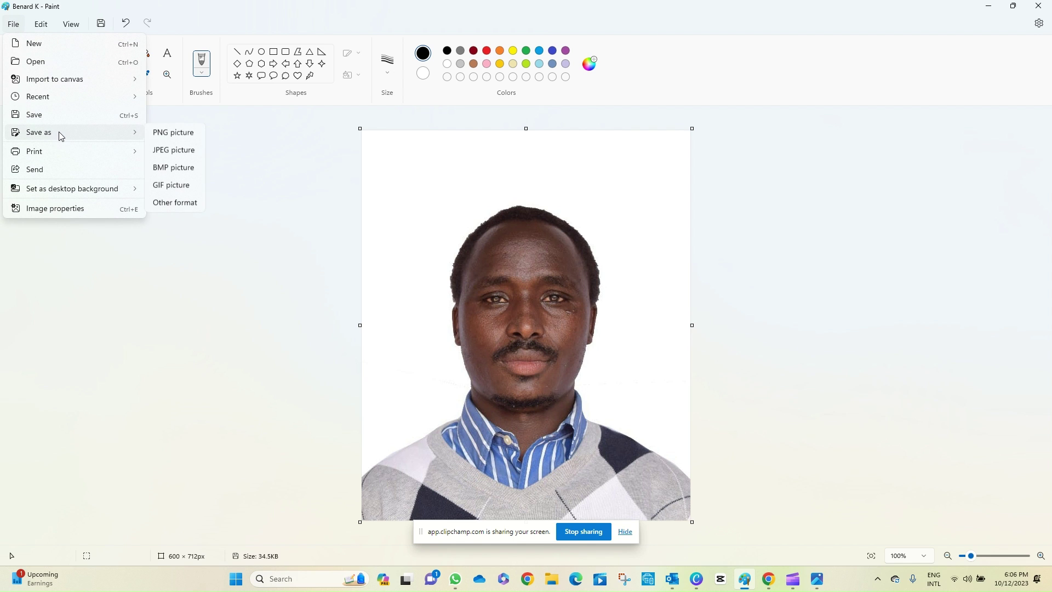
click(175, 152)
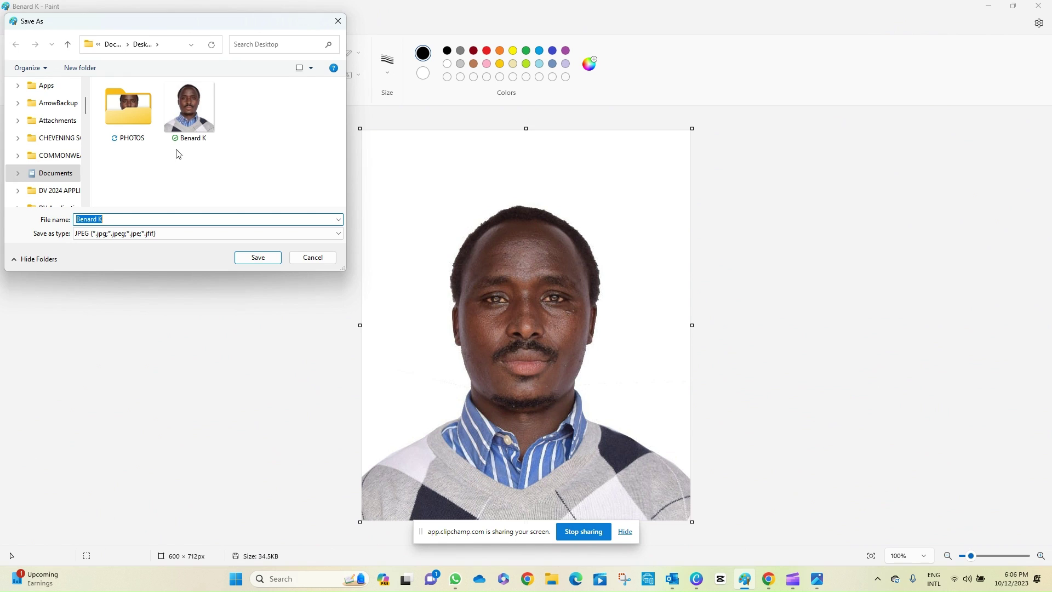
click(110, 218)
text(2)
click(265, 259)
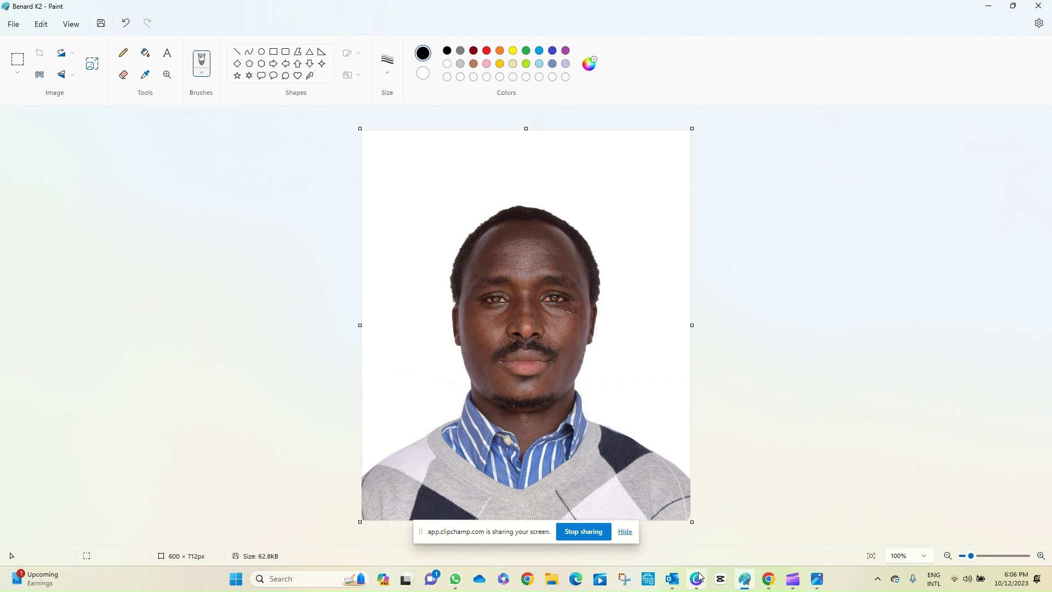
In Canva, close the old untitled design and create a new 2 × 2 in custom-size design.
mouse_move(698, 584)
click(696, 580)
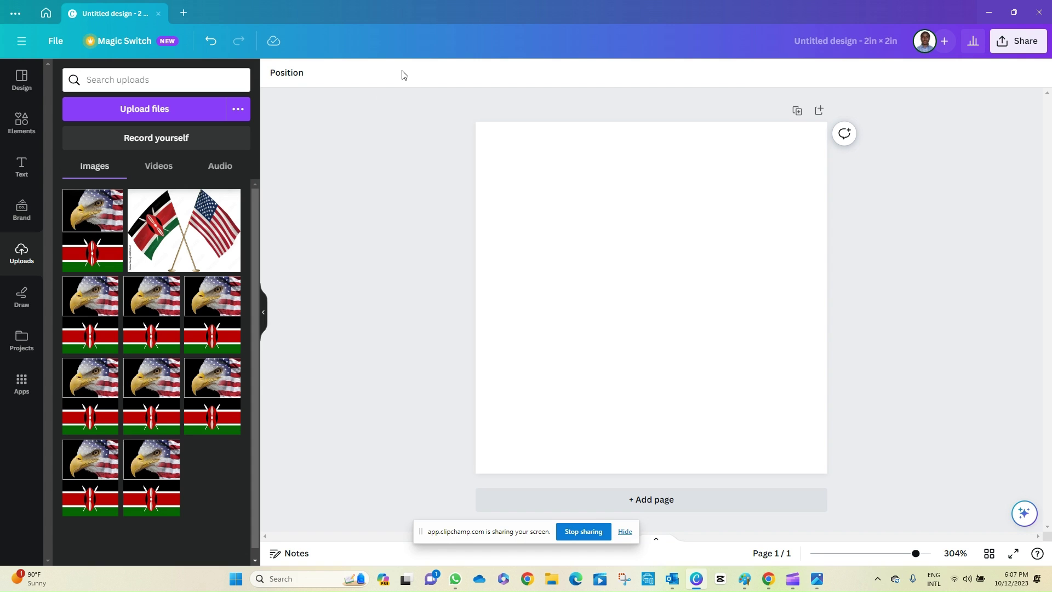
click(158, 13)
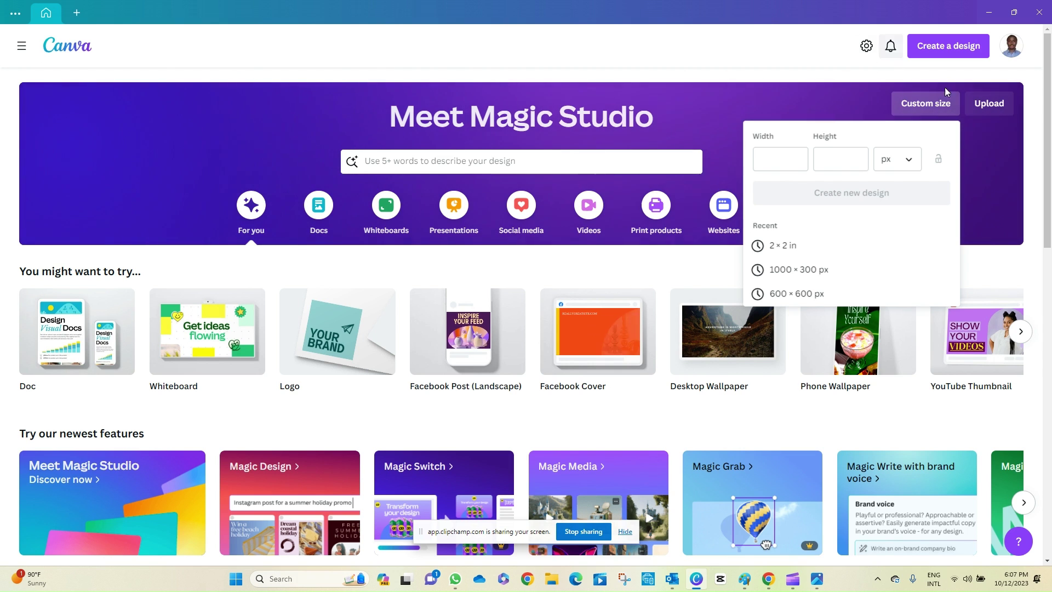
click(926, 108)
click(926, 107)
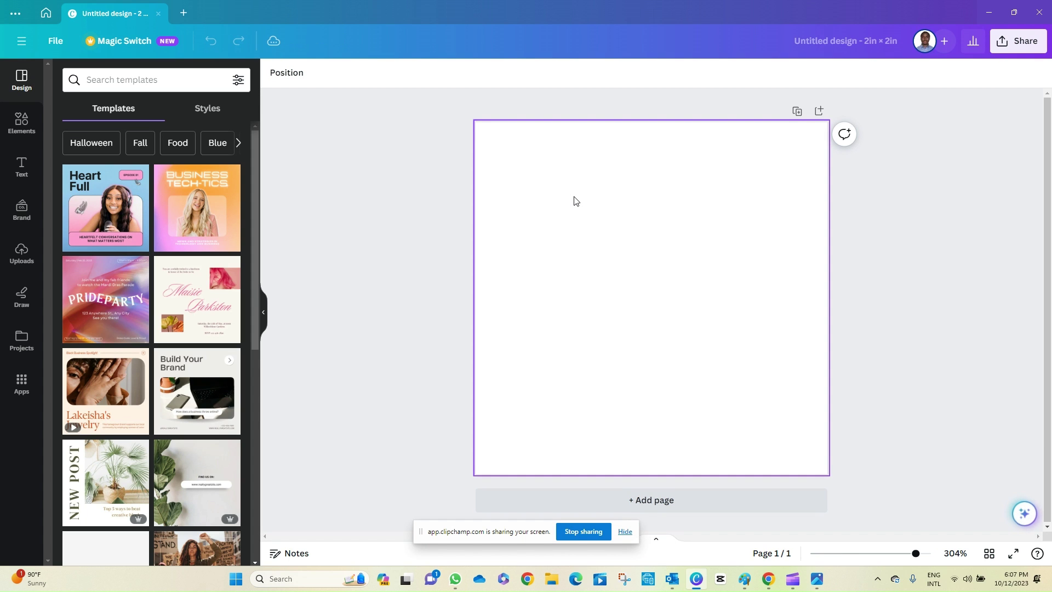
Upload the renamed portrait JPEG copy to Canva's Uploads.
click(21, 253)
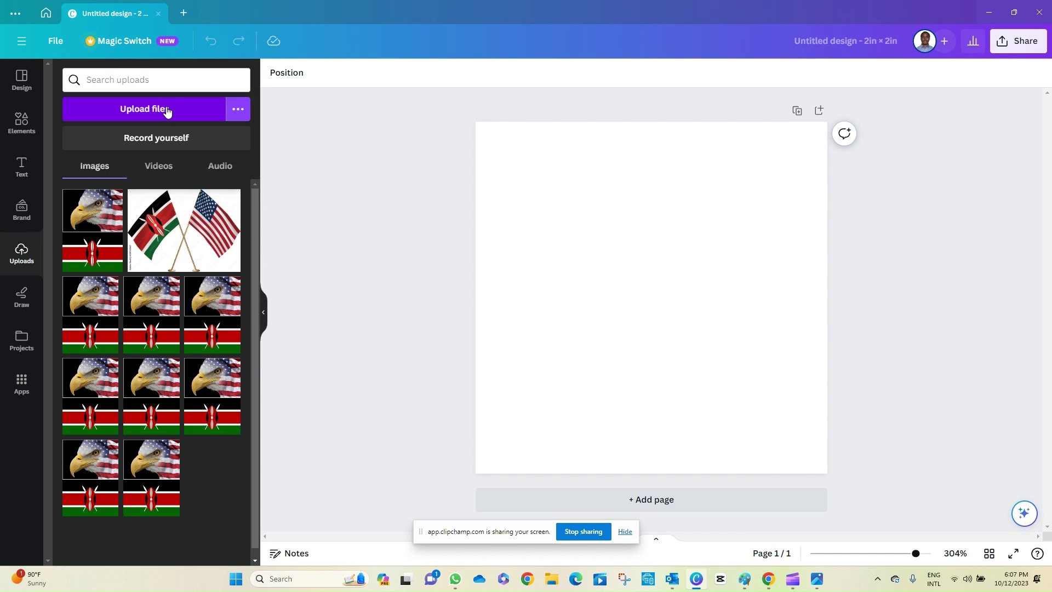
click(167, 109)
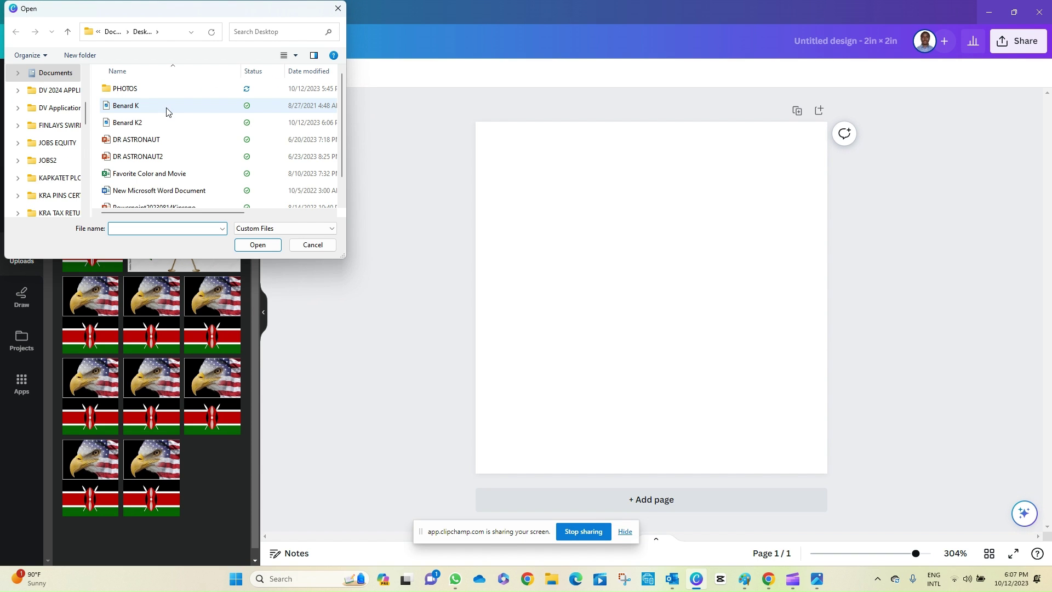
click(142, 125)
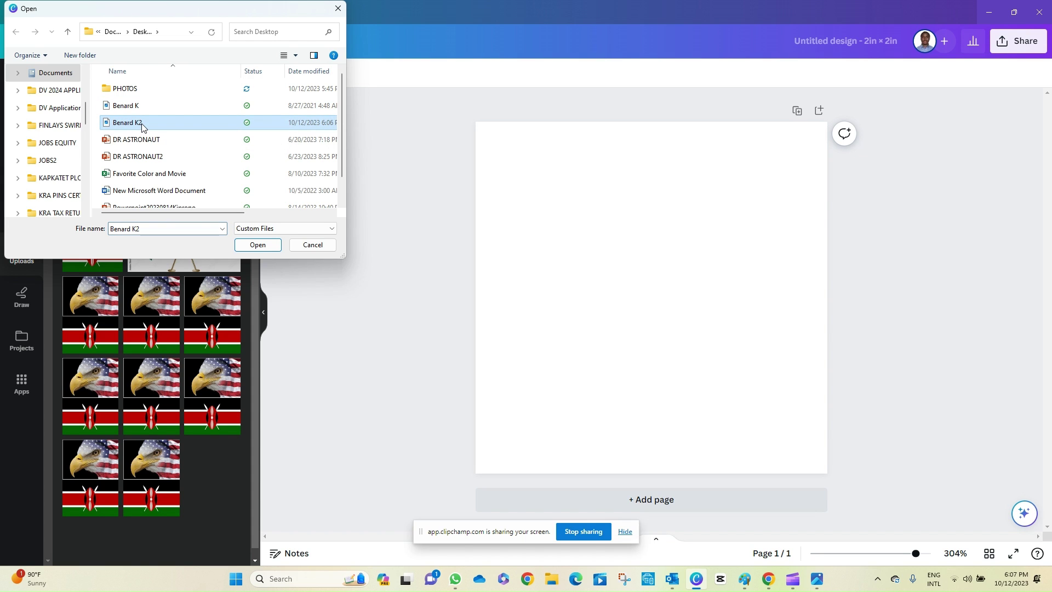
click(266, 245)
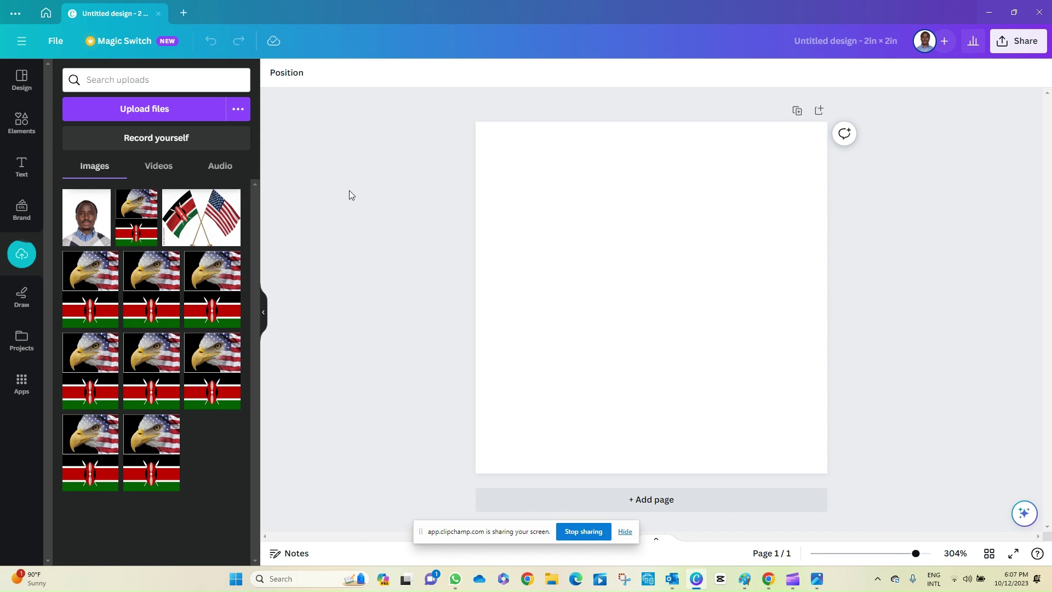
Place the portrait on the page and stretch its edges to fill the whole 2 × 2 in page.
drag(86, 217, 630, 265)
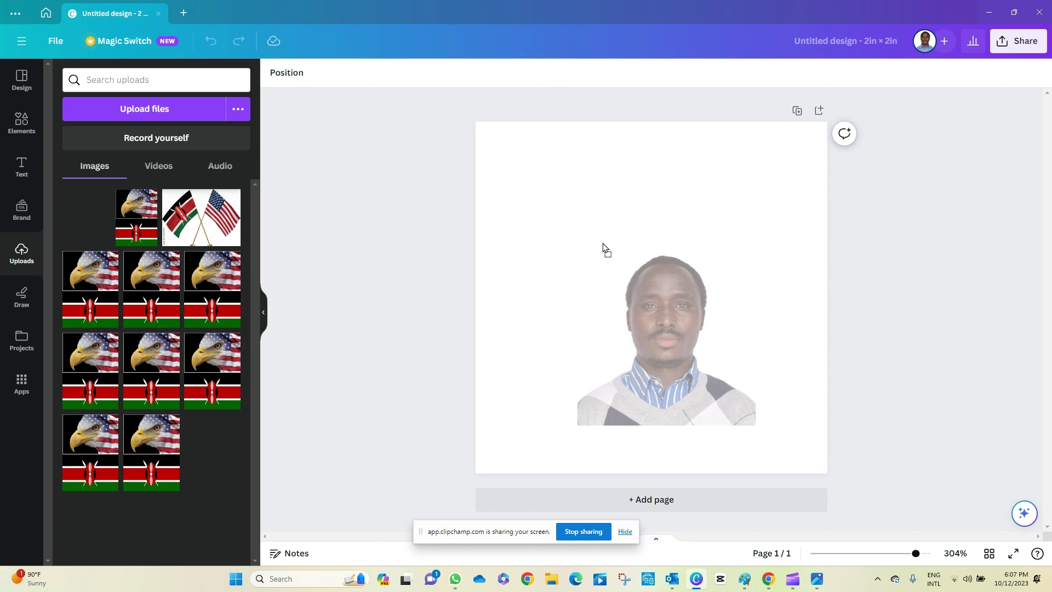
drag(681, 321, 649, 284)
drag(644, 395, 634, 475)
drag(642, 182, 645, 121)
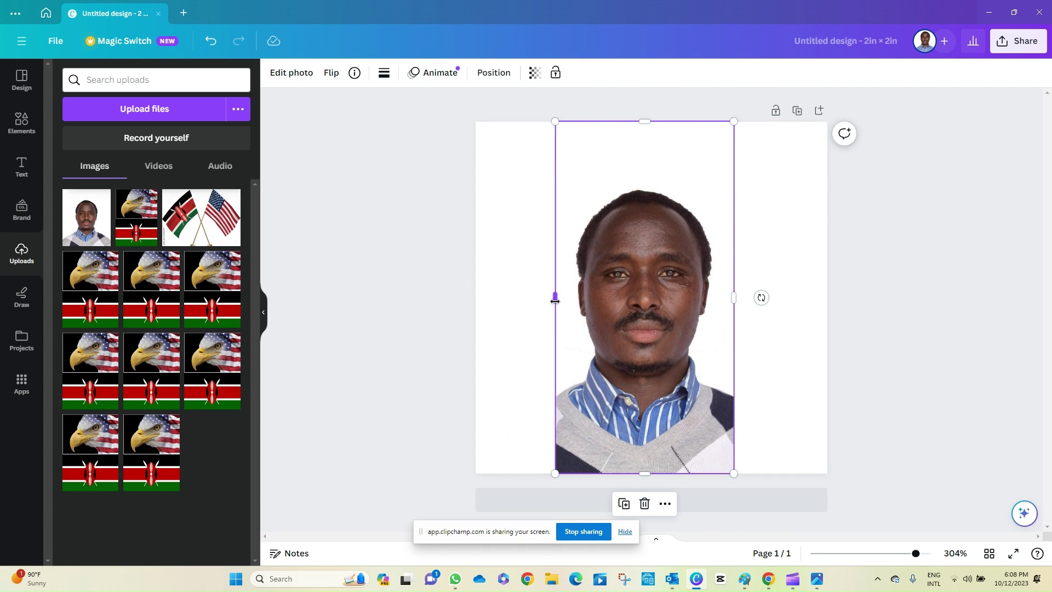
drag(554, 297, 475, 298)
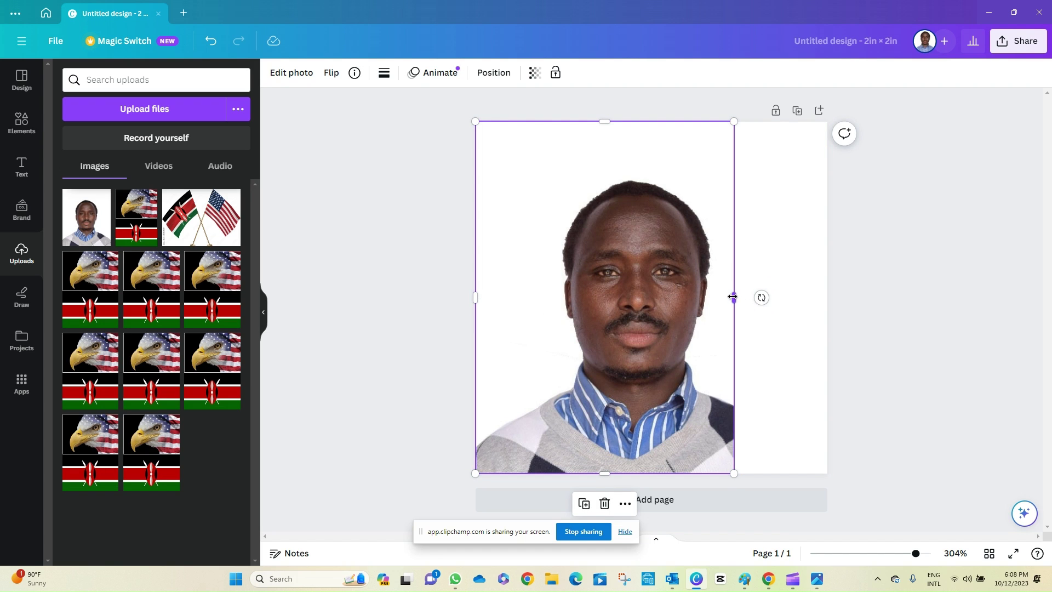
drag(734, 297, 827, 300)
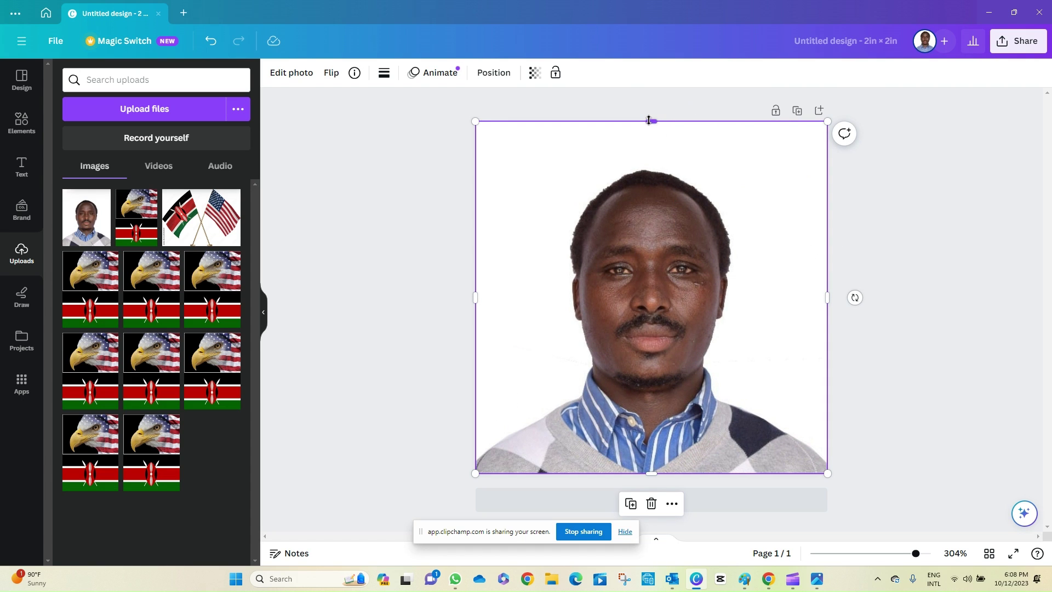
drag(649, 120, 645, 121)
drag(827, 298, 826, 297)
drag(651, 120, 651, 120)
Download the 600 × 600 px design as a JPG at quality 100.
click(940, 275)
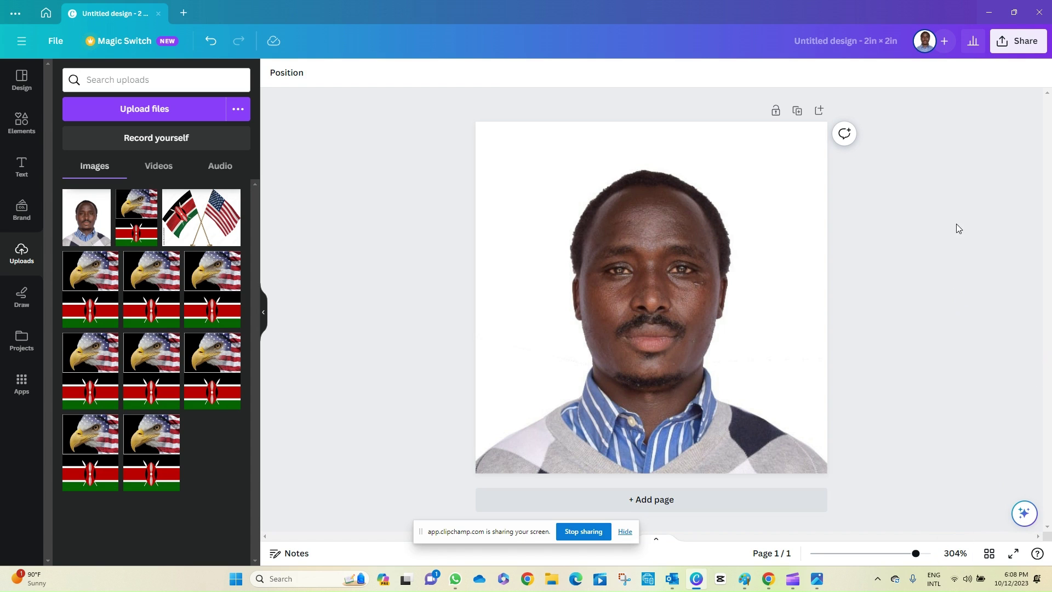
click(1025, 44)
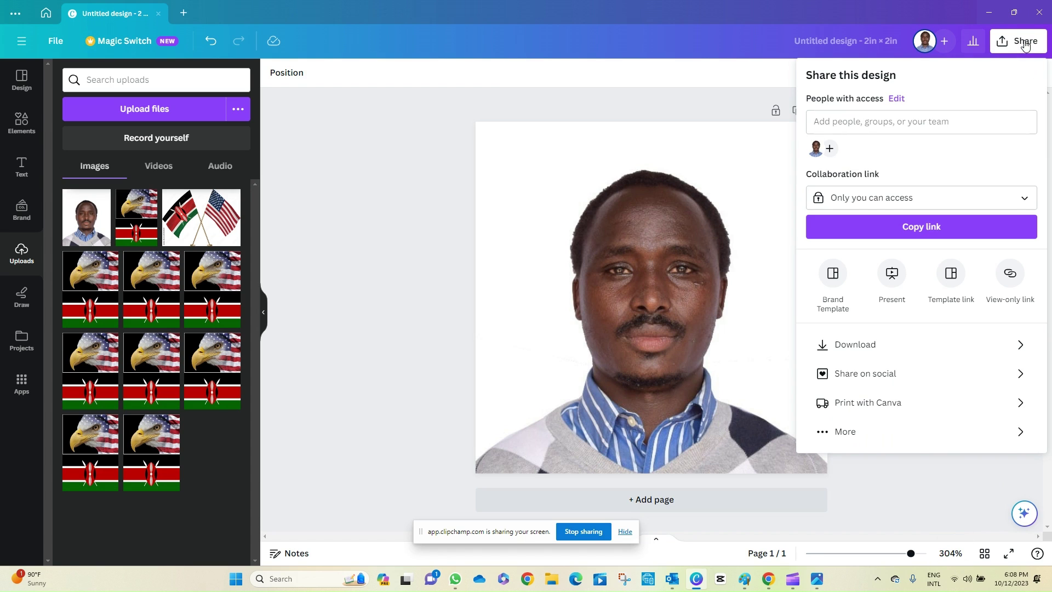
click(888, 346)
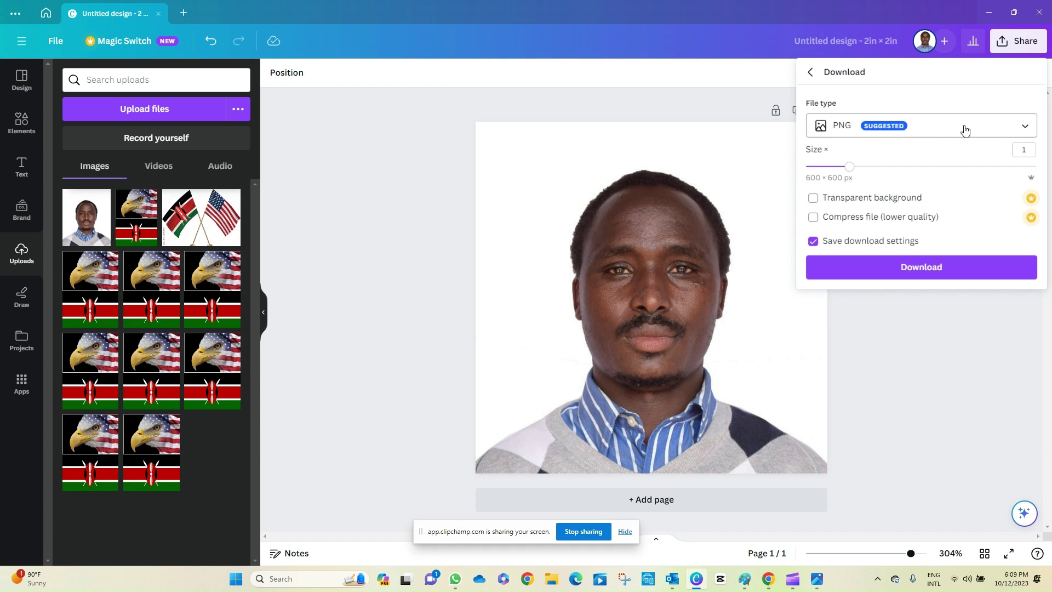
click(997, 128)
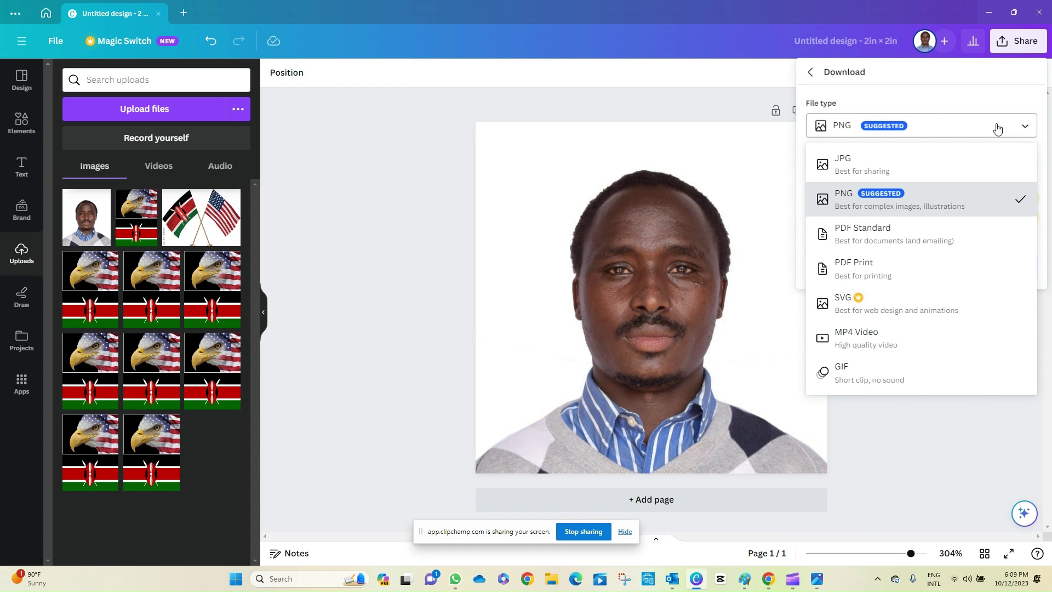
click(895, 168)
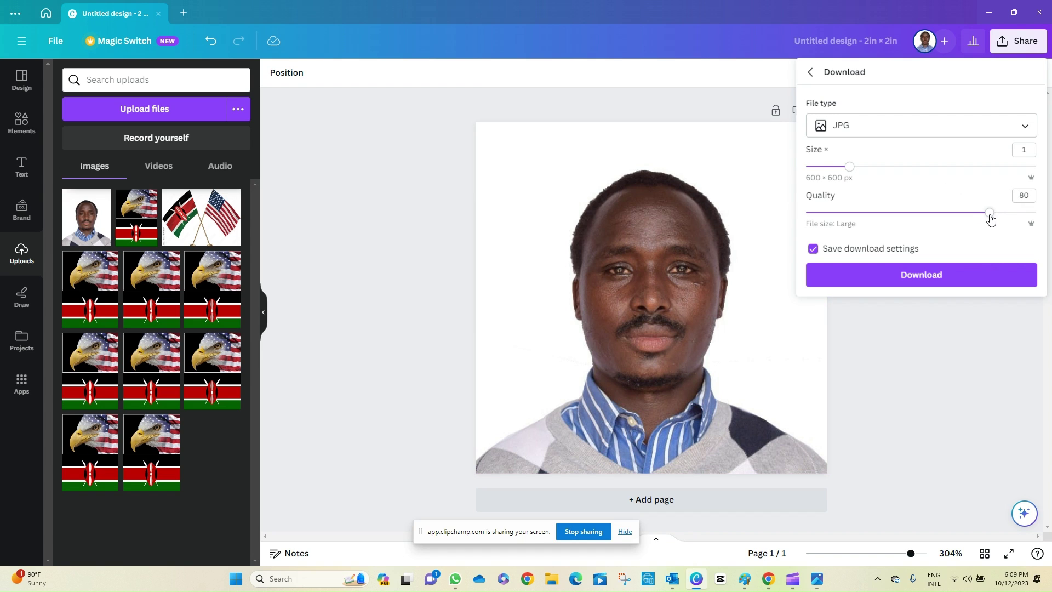
drag(991, 219, 1041, 220)
click(943, 281)
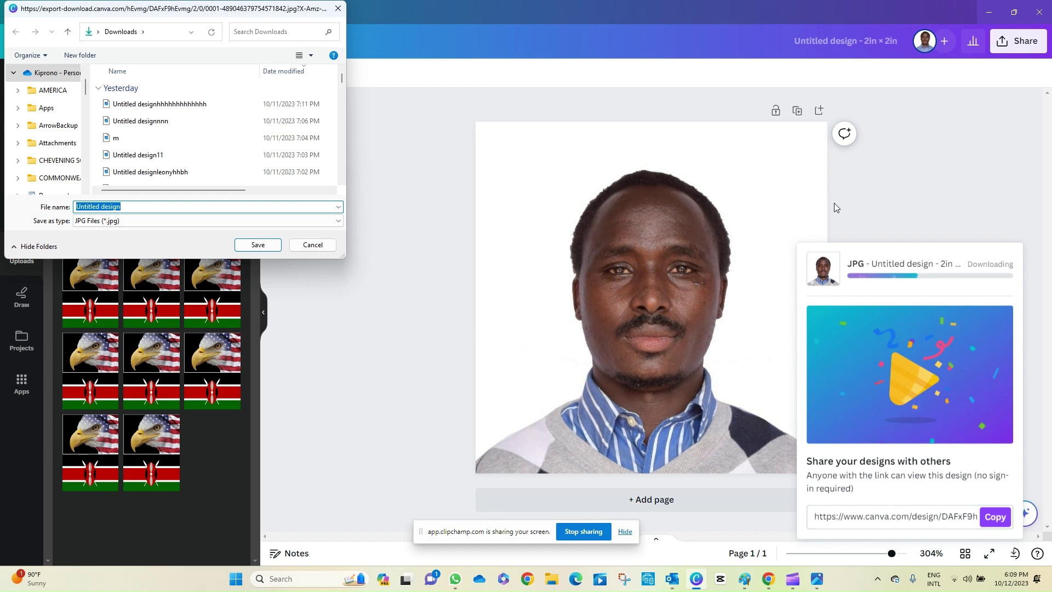
Save the JPG to Downloads as 'Untitled designBKIP' and dismiss the download-complete panel.
click(130, 206)
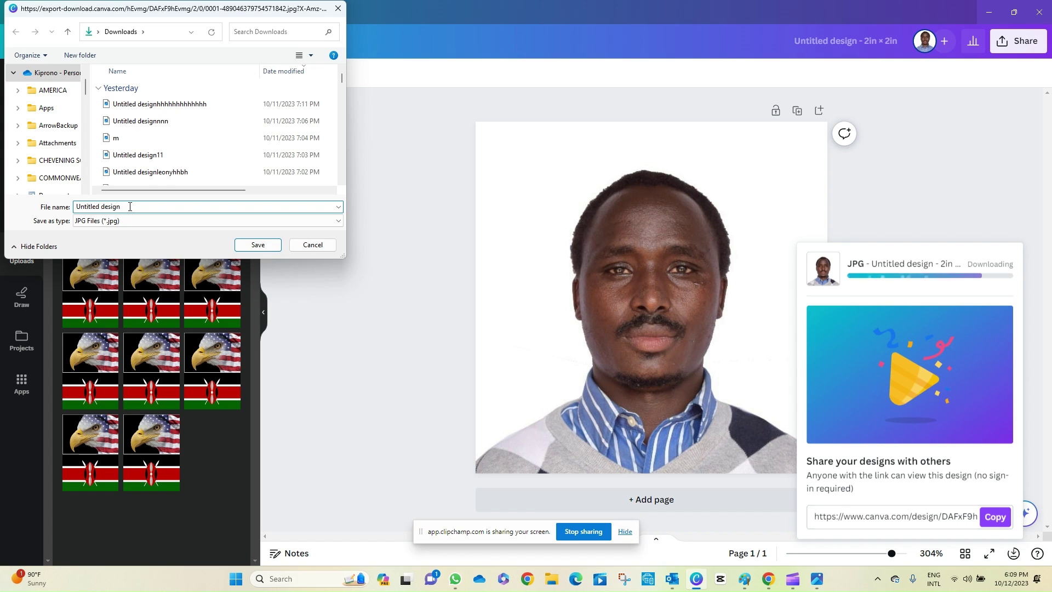
text(BKIP)
click(272, 245)
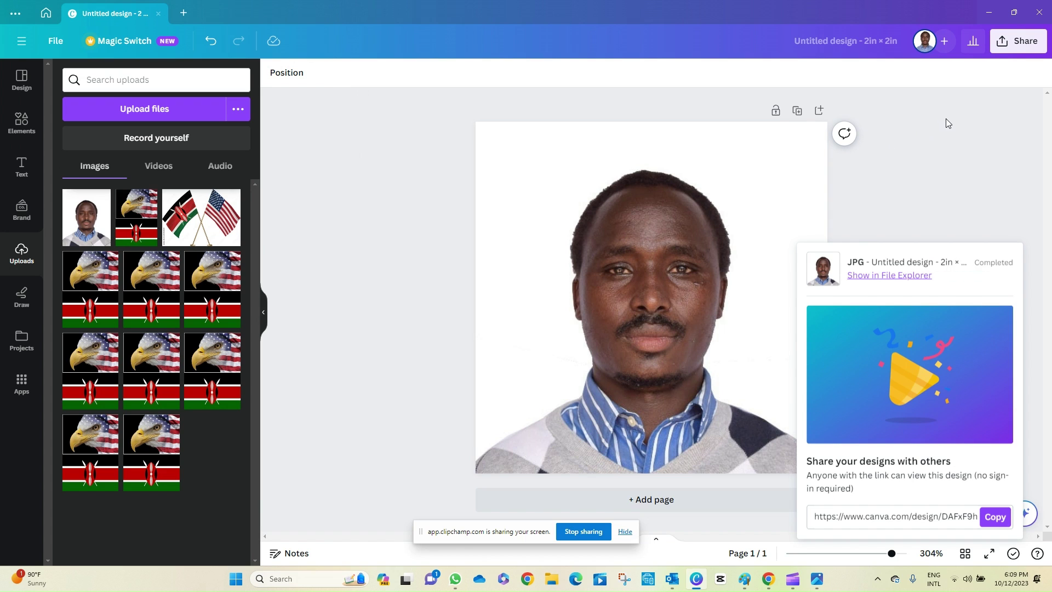
click(946, 118)
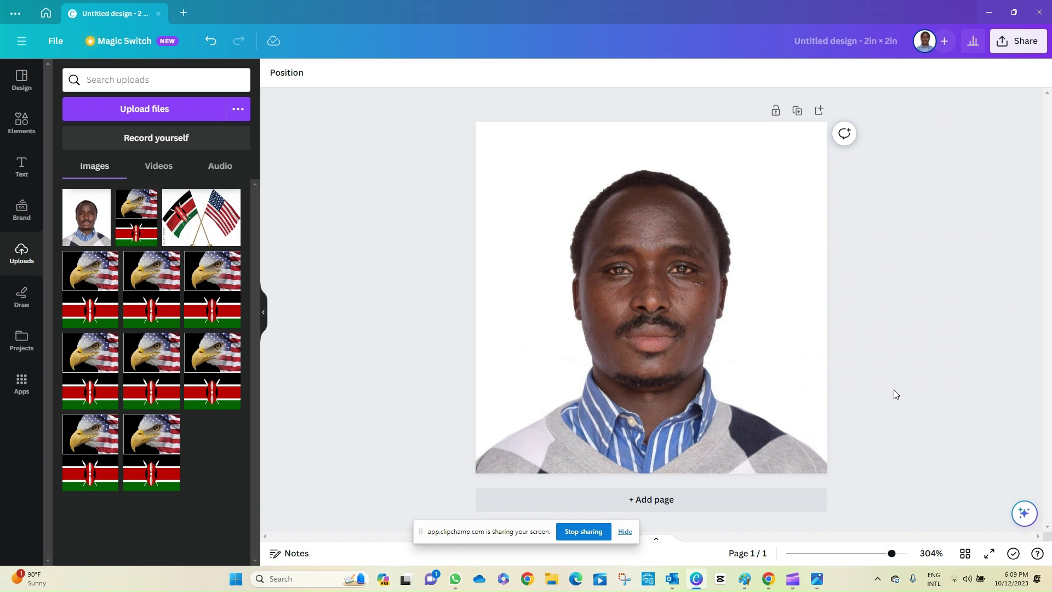
Reload the Travel.State.Gov Photo Tool to start a fresh check.
click(768, 582)
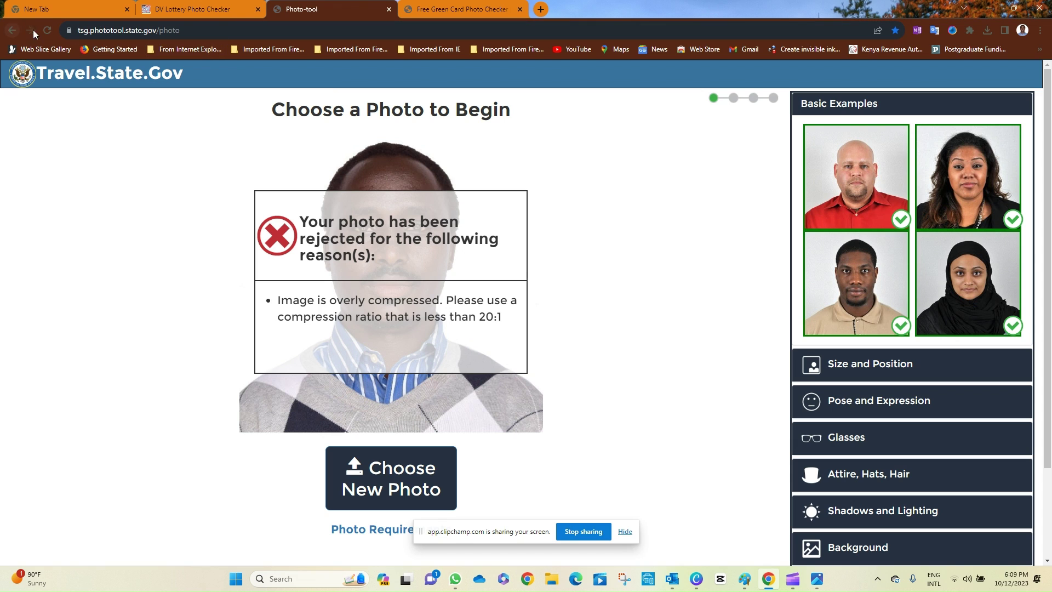
click(47, 31)
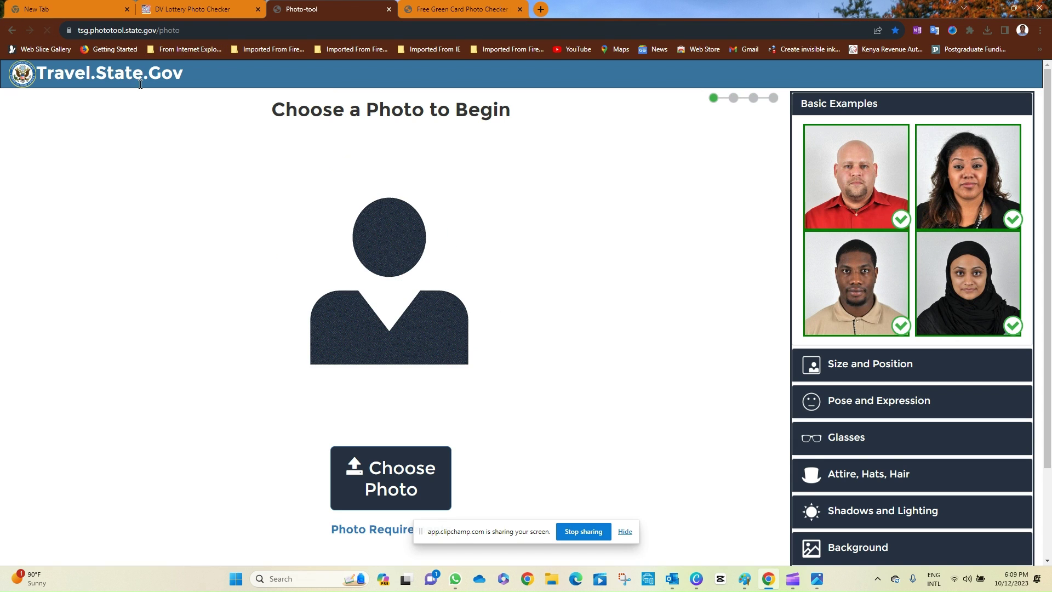
scroll(491, 271, down, 2)
scroll(490, 271, up, 2)
scroll(557, 280, down, 2)
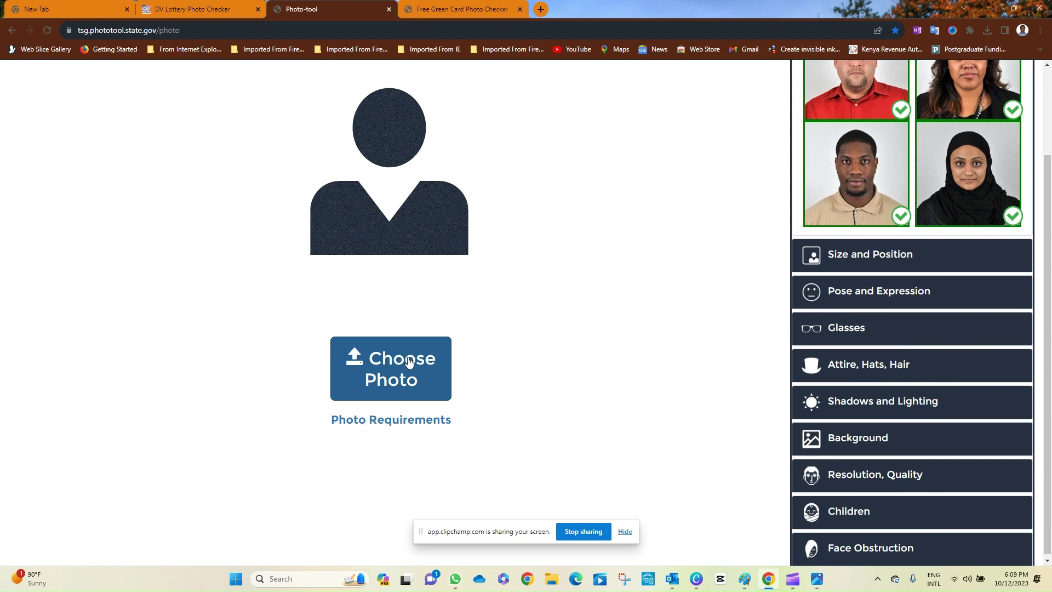
Upload 'Untitled designBKIP' from Home's recent files into the photo tool.
click(408, 361)
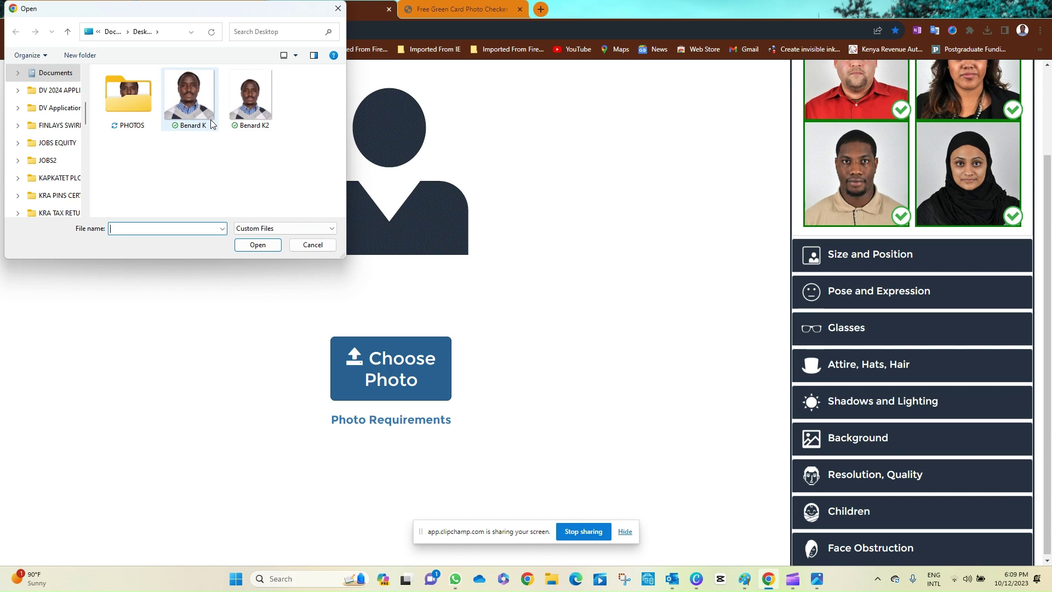
scroll(47, 74, up, 2)
click(46, 72)
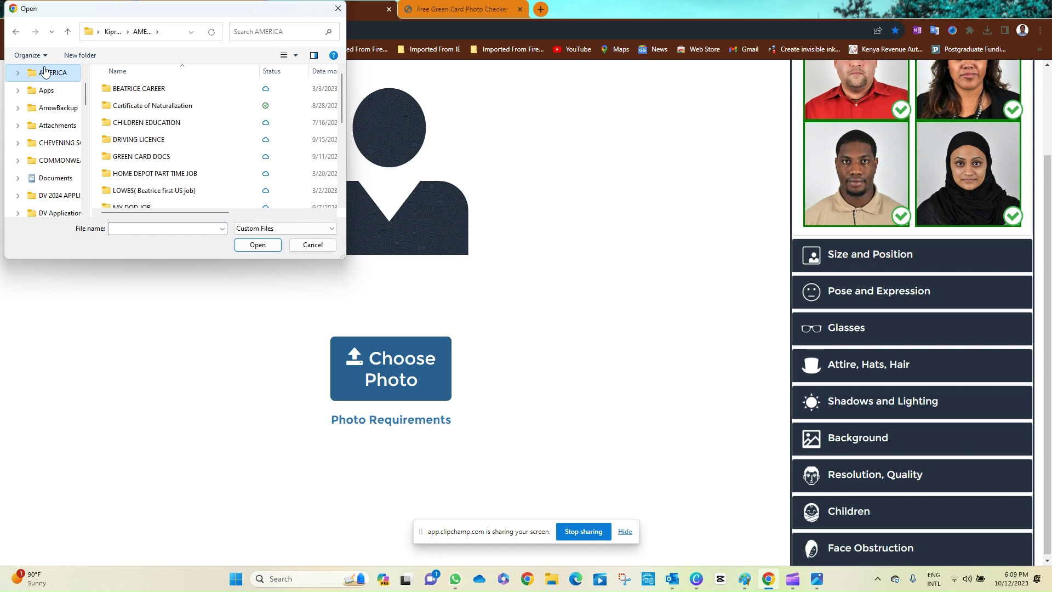
scroll(45, 72, up, 2)
click(44, 75)
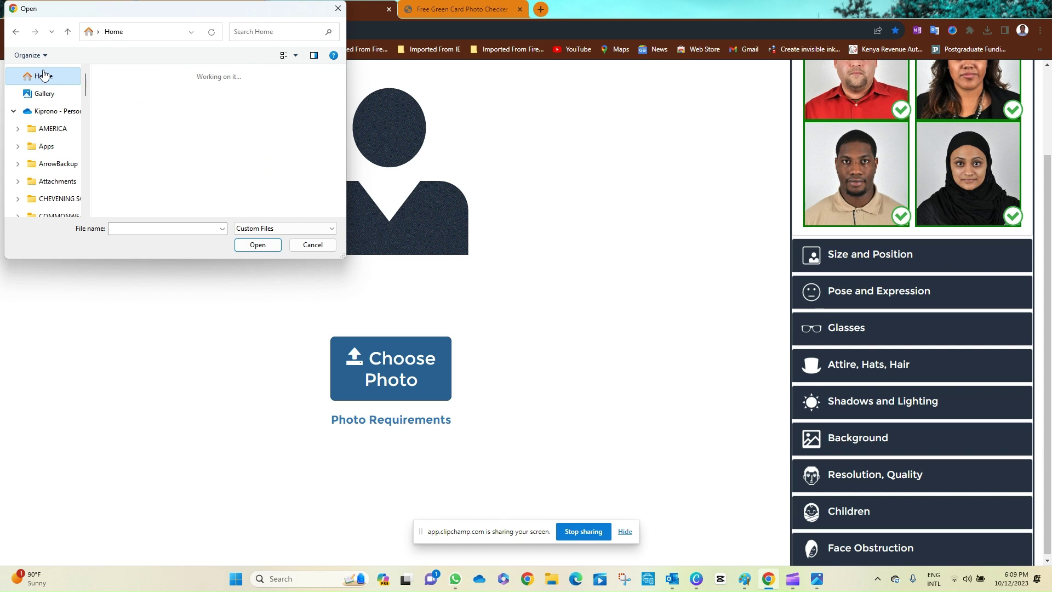
scroll(229, 116, down, 5)
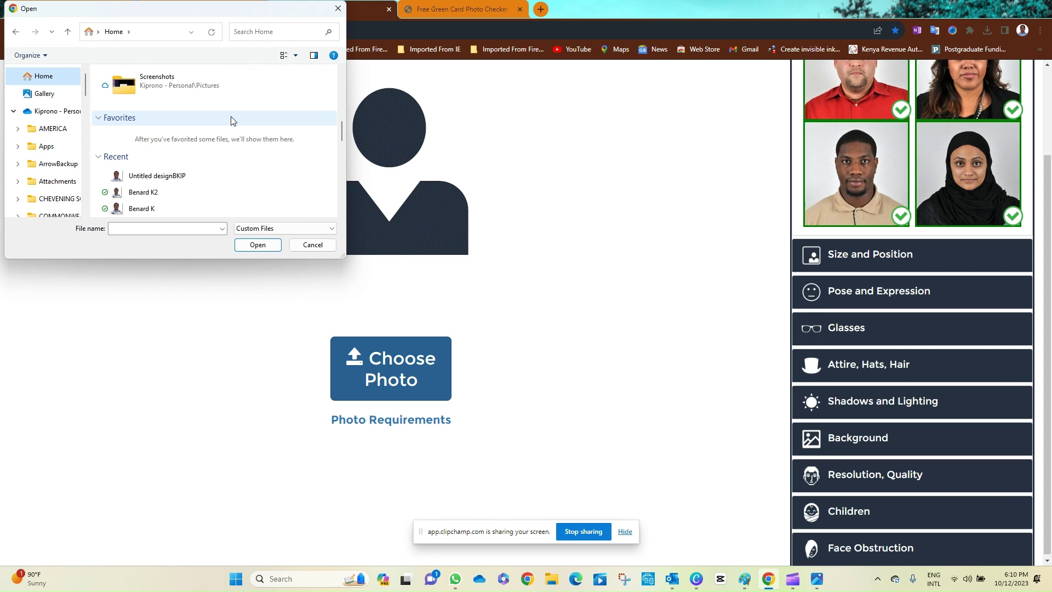
click(177, 176)
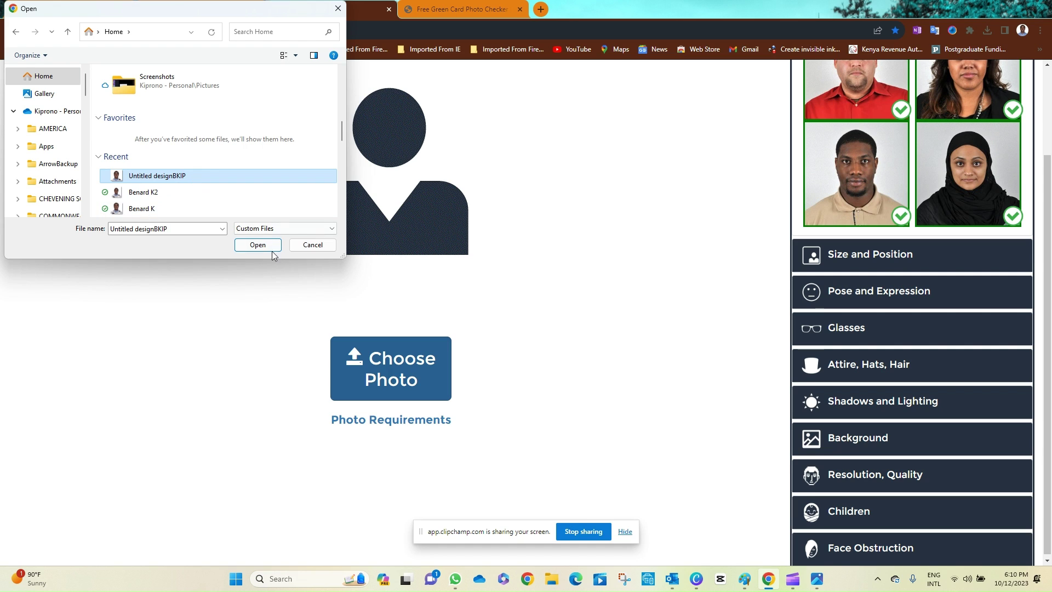
click(257, 245)
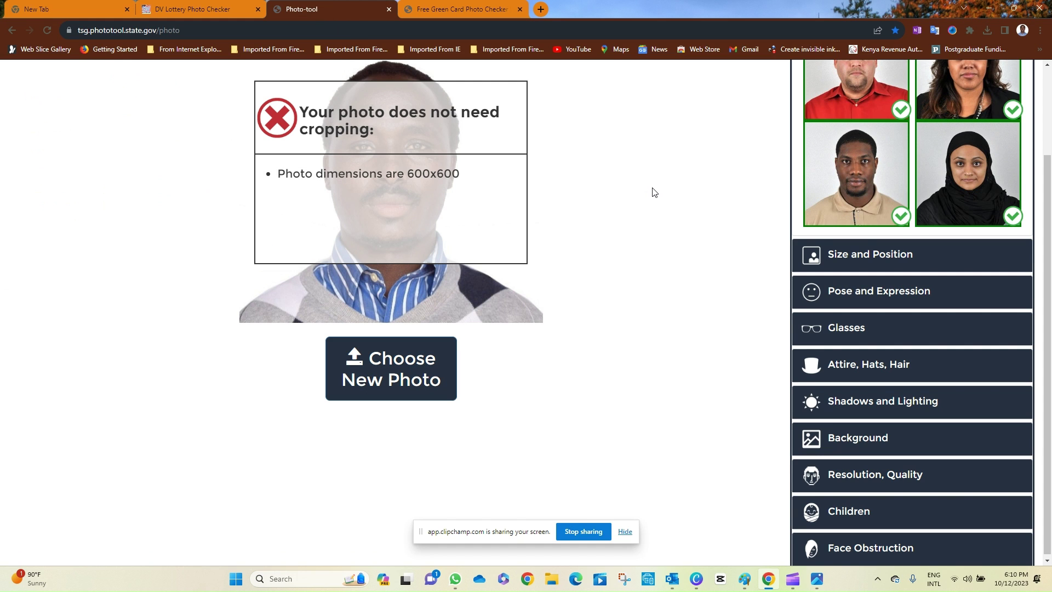
scroll(654, 194, up, 2)
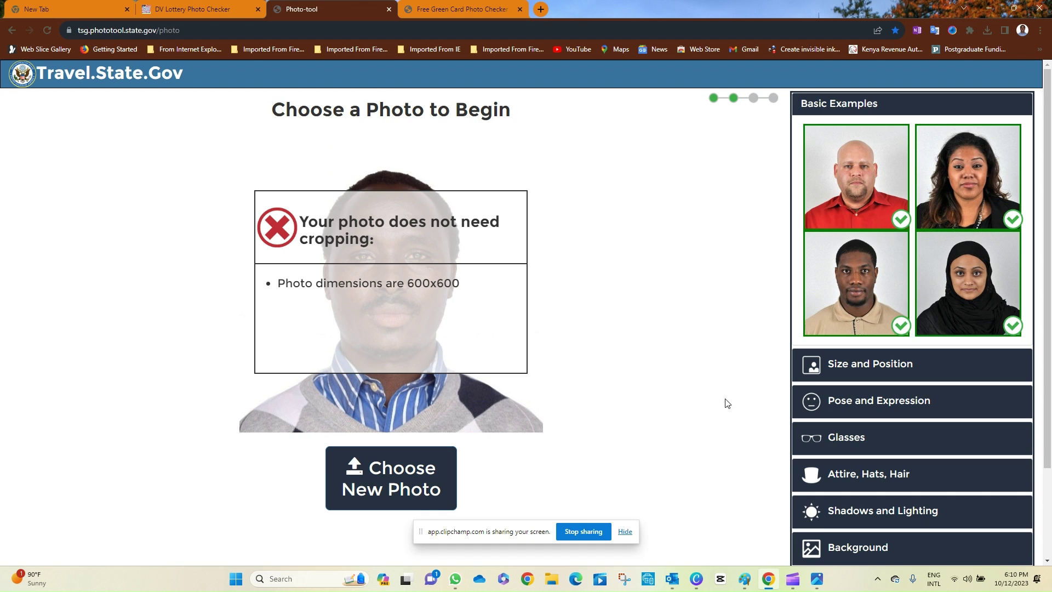
Upload 'Untitled designBKIP' to the DV Lottery Photo Checker for checking.
mouse_move(741, 578)
click(208, 10)
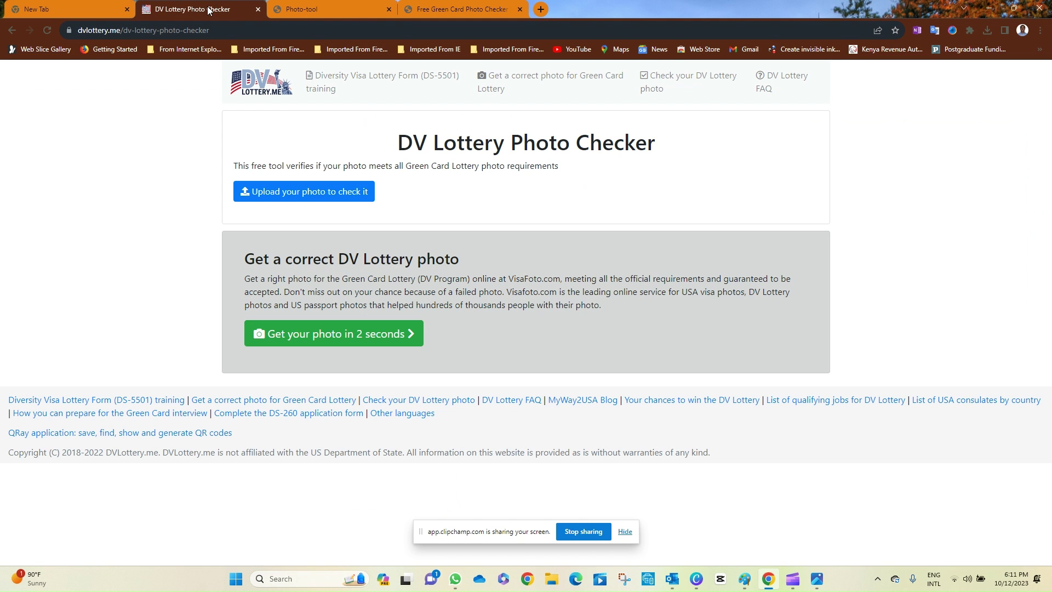
click(311, 192)
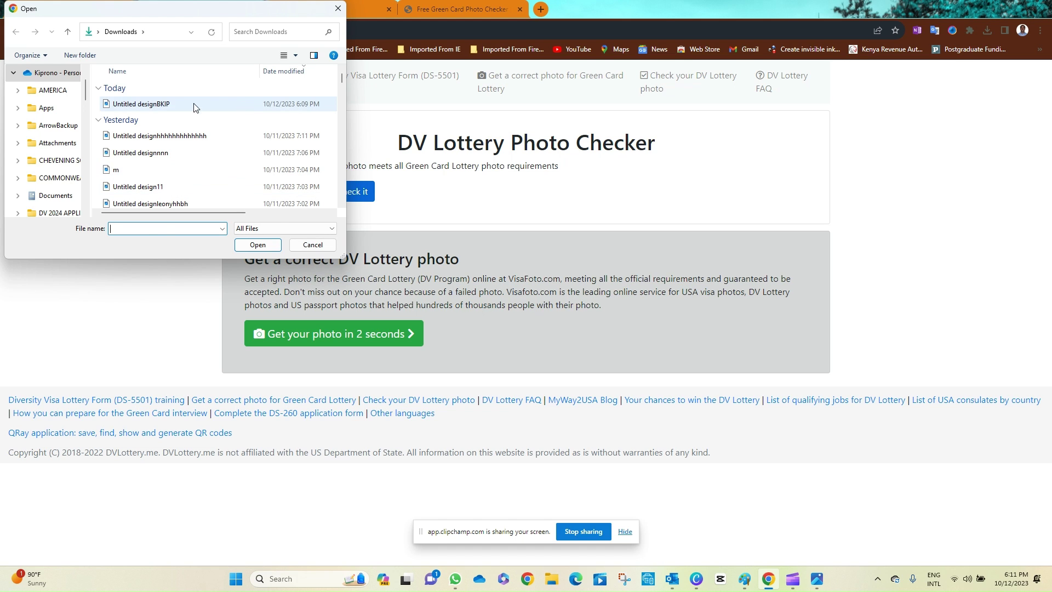
click(172, 103)
click(258, 245)
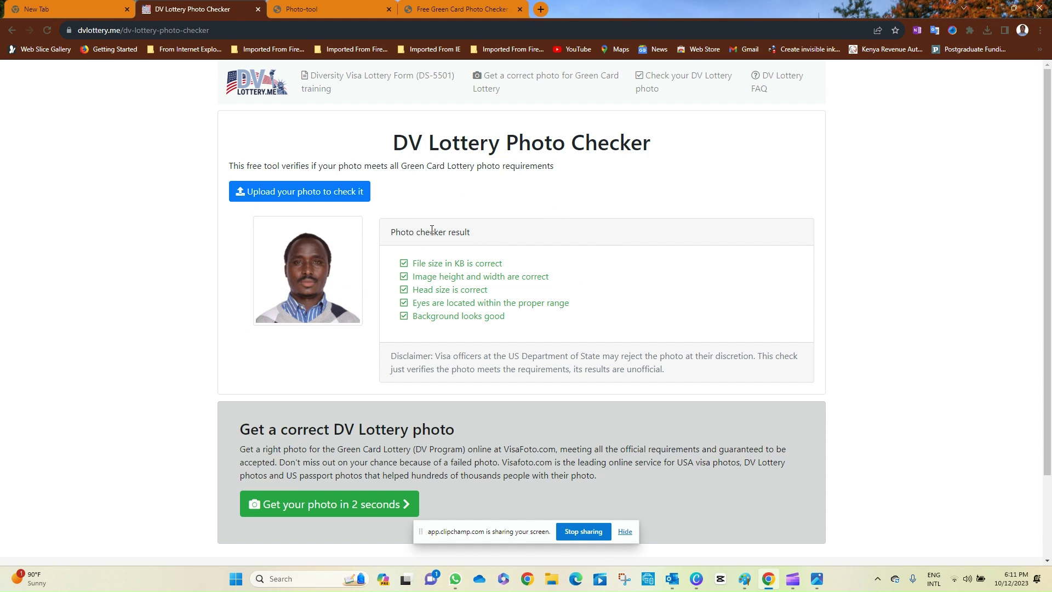
Upload 'Untitled designBKIP' to the Green Card Photo Checker.
click(458, 9)
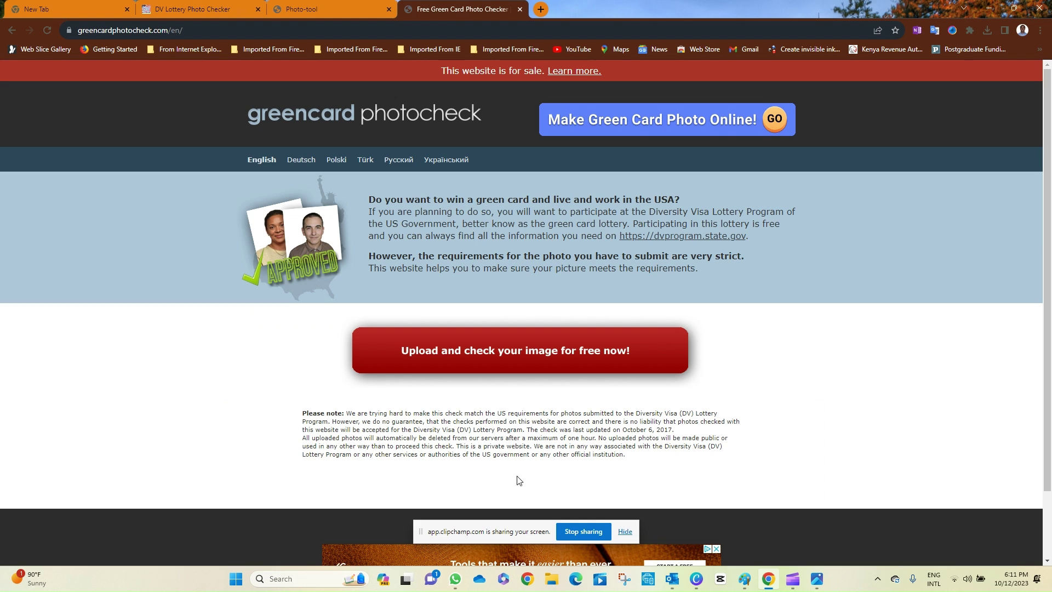
click(530, 352)
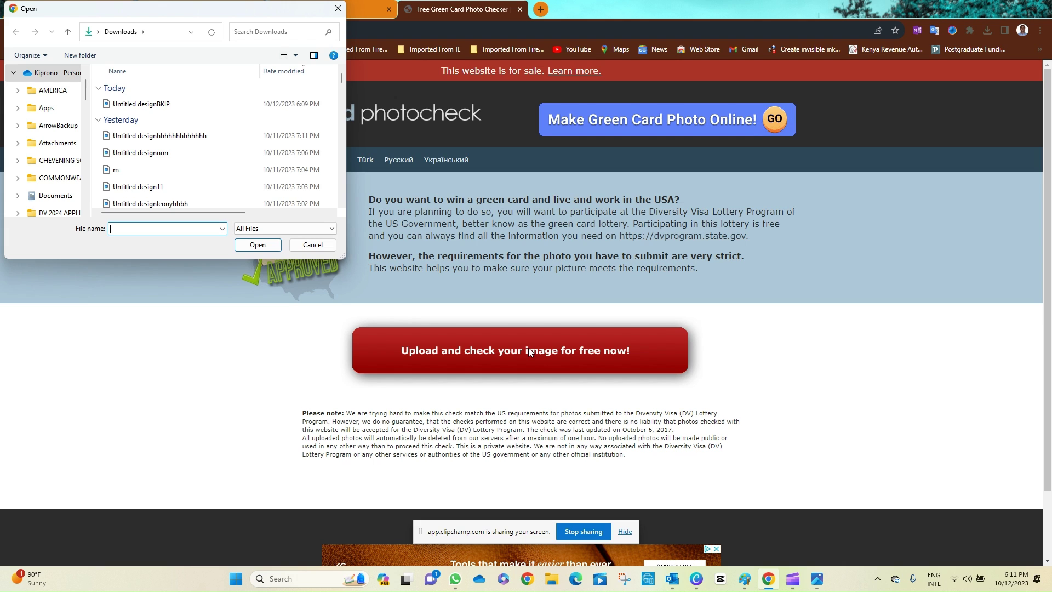
click(196, 103)
click(243, 247)
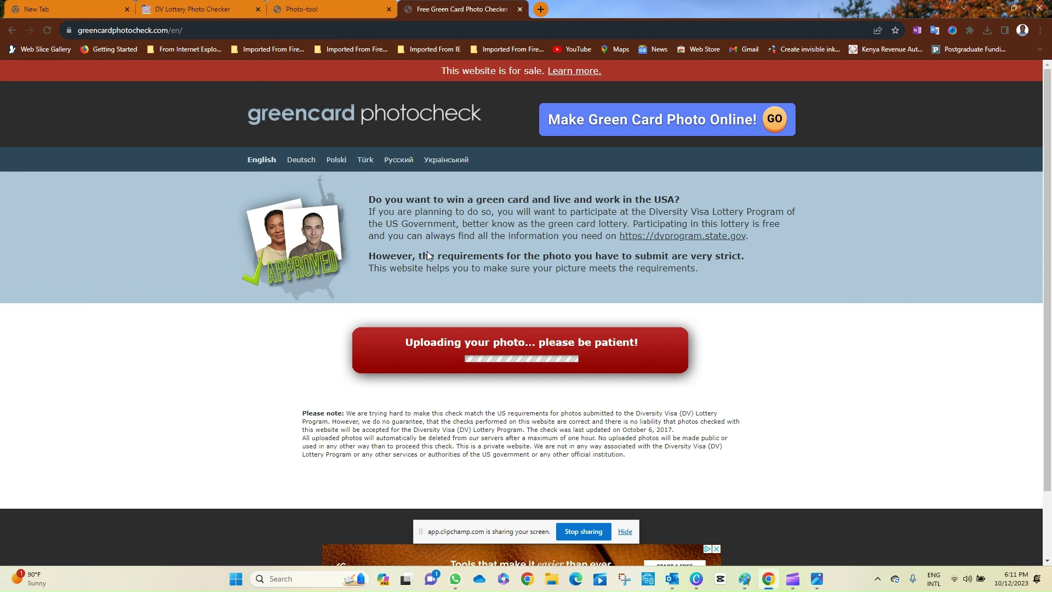
scroll(904, 300, down, 4)
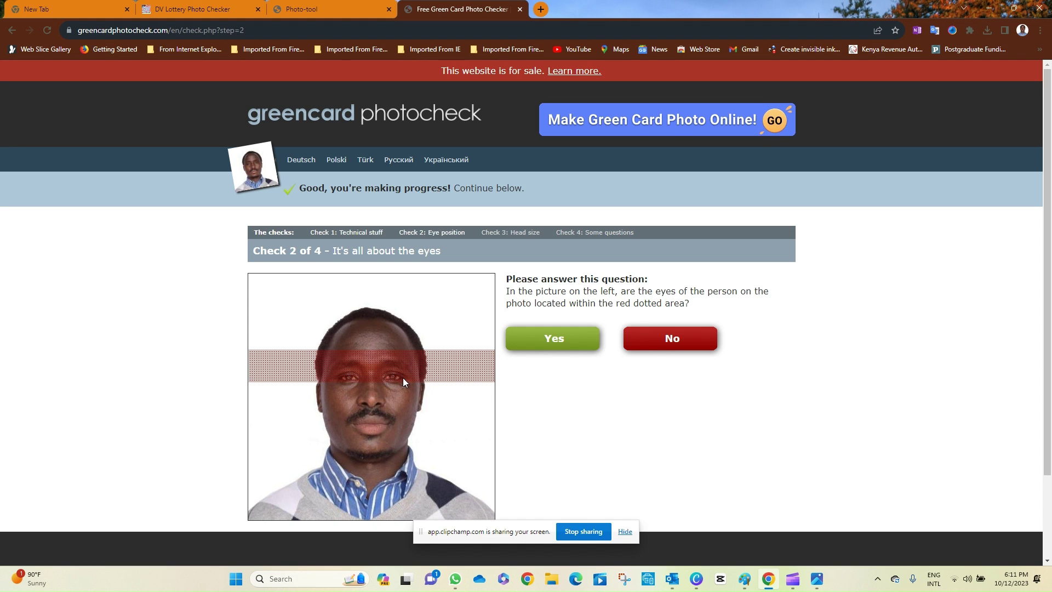
Confirm the eye position, align the top marker with the hair, and confirm the chin position.
click(552, 340)
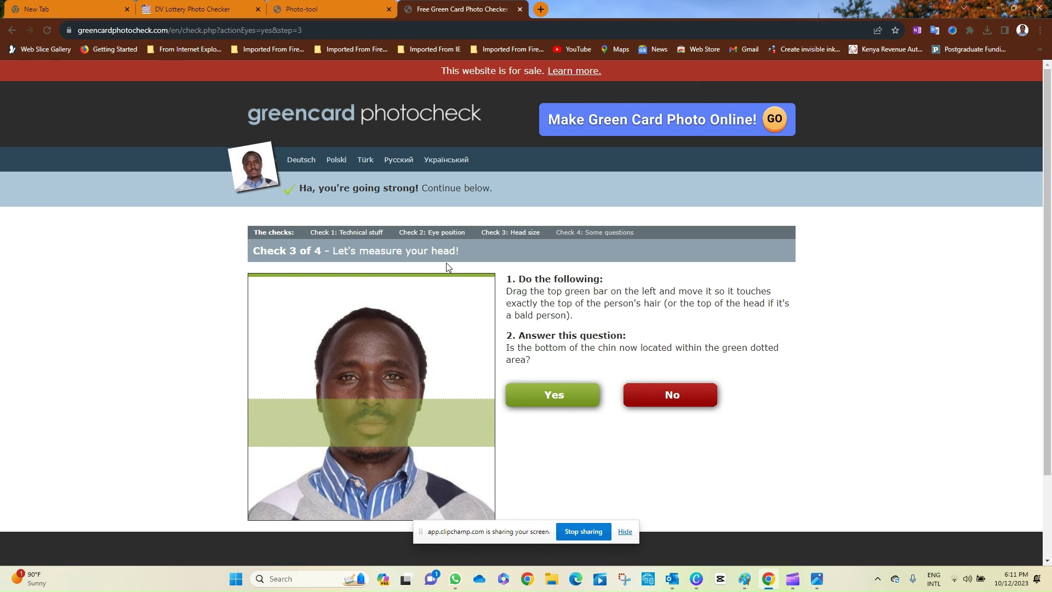
drag(378, 275, 376, 307)
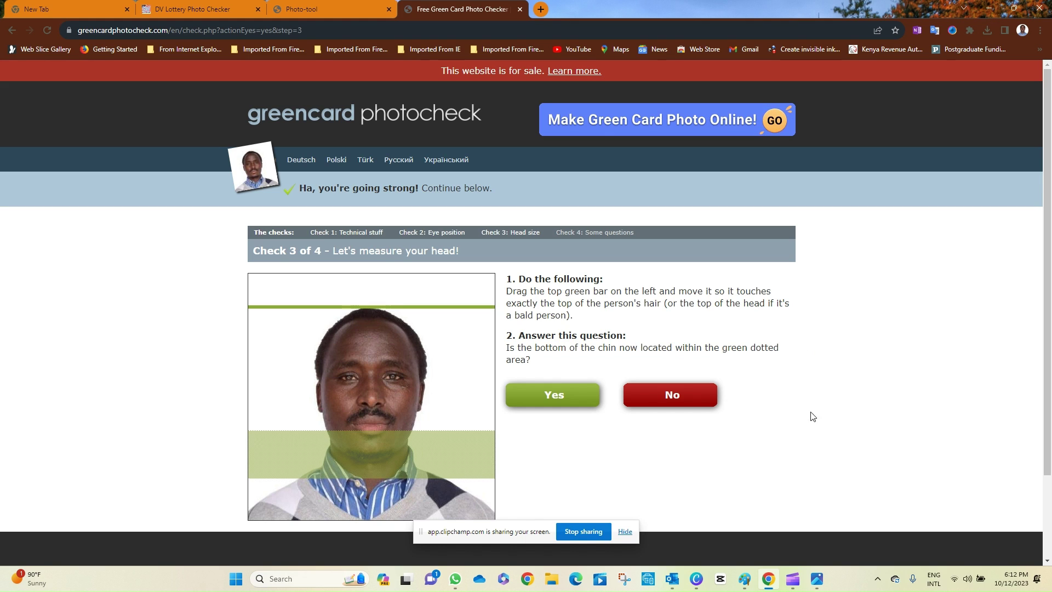
click(570, 394)
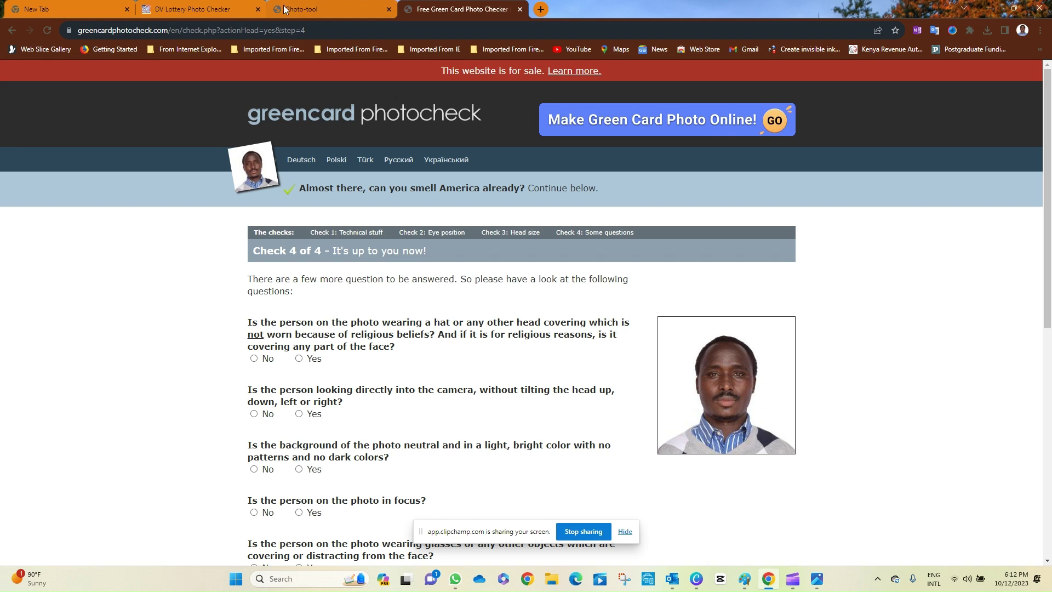
Switch back to the Travel.State.Gov Photo Tool showing the 600x600 photo needs no cropping.
click(318, 7)
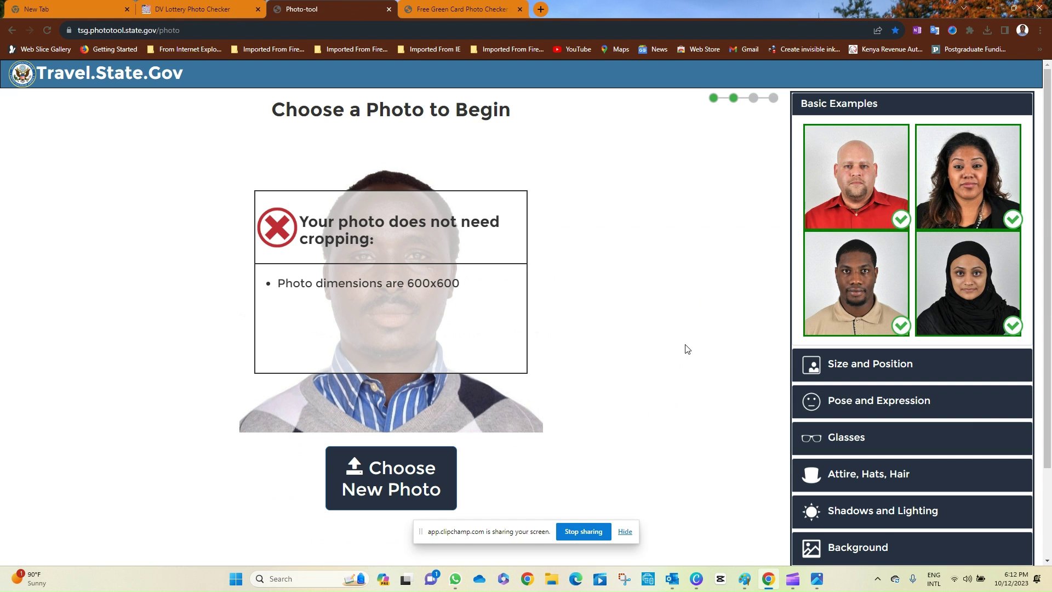